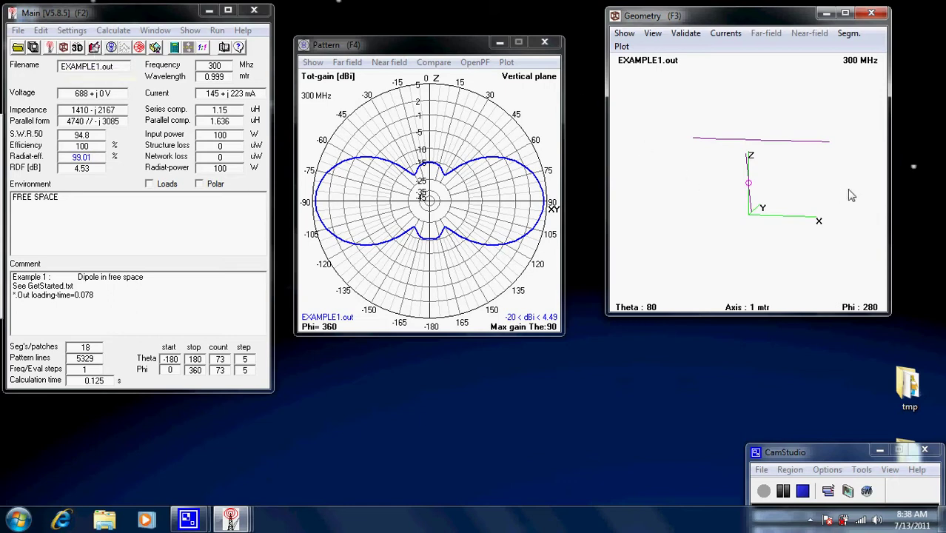
Step: Rotate the antenna geometry and inspect the segment data of the horizontal wire and two segments near the tilted wire's lower end
mouse_move(851, 194)
left_mouse_down()
mouse_move(821, 197)
mouse_move(821, 205)
mouse_move(859, 203)
left_mouse_up()
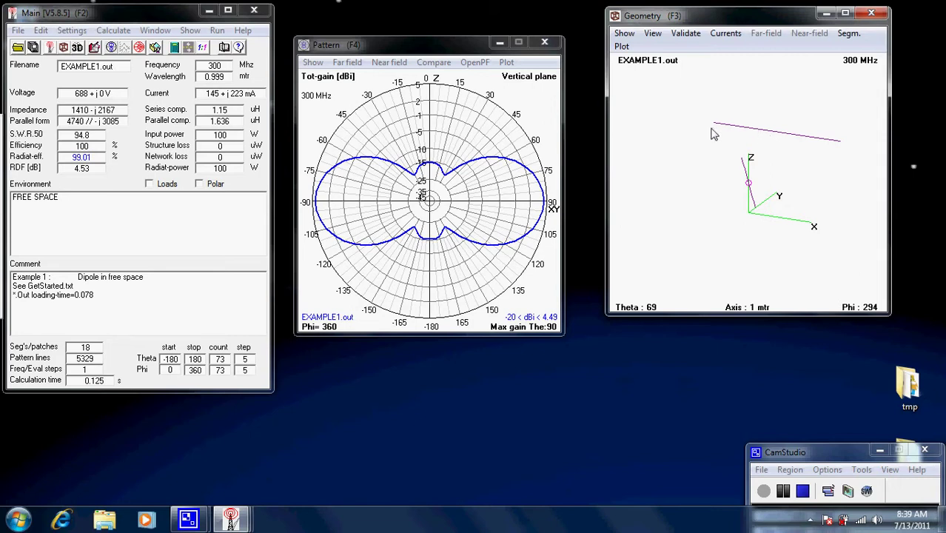
left_click(769, 135)
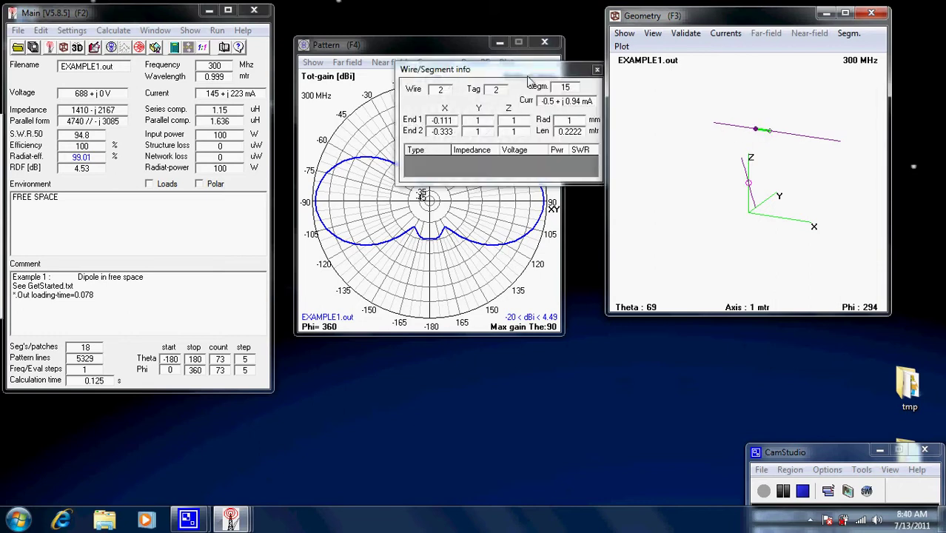
left_click_drag(527, 75, 477, 85)
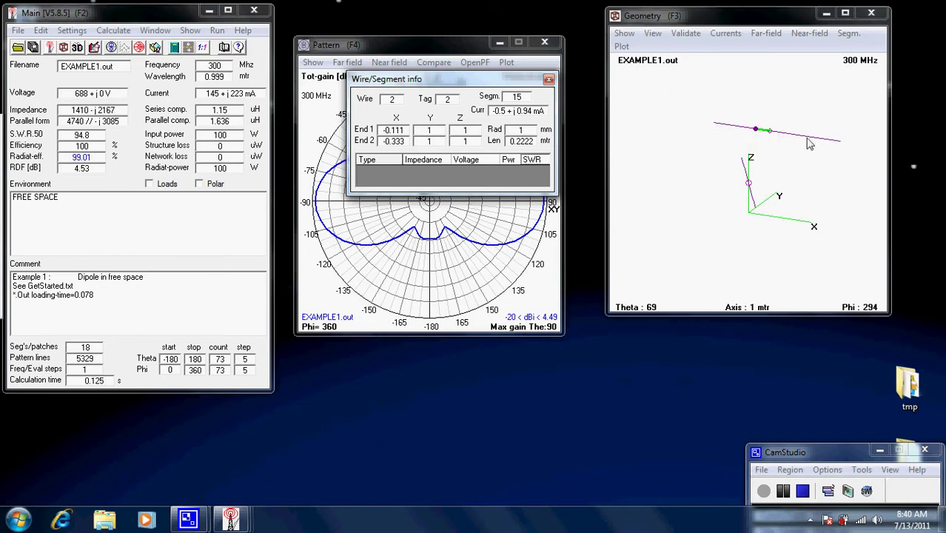
left_click(751, 196)
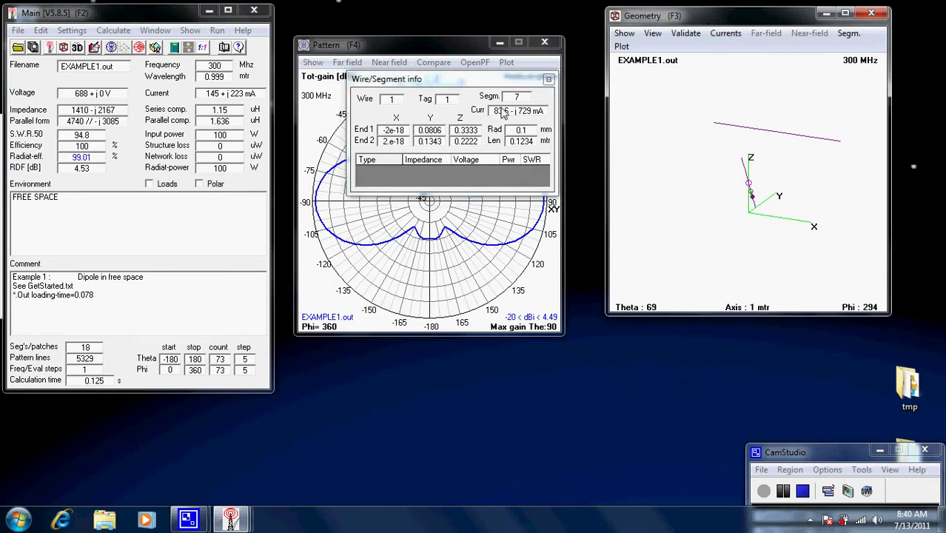
left_click(754, 210)
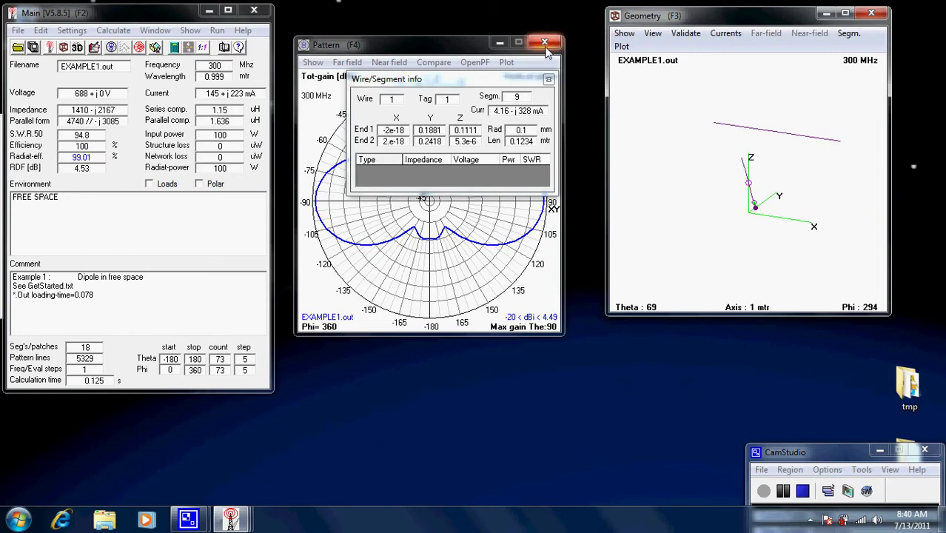
Step: Inspect the segment data of the voltage source at the middle of wire 1, including its coordinates and radius
left_click(748, 184)
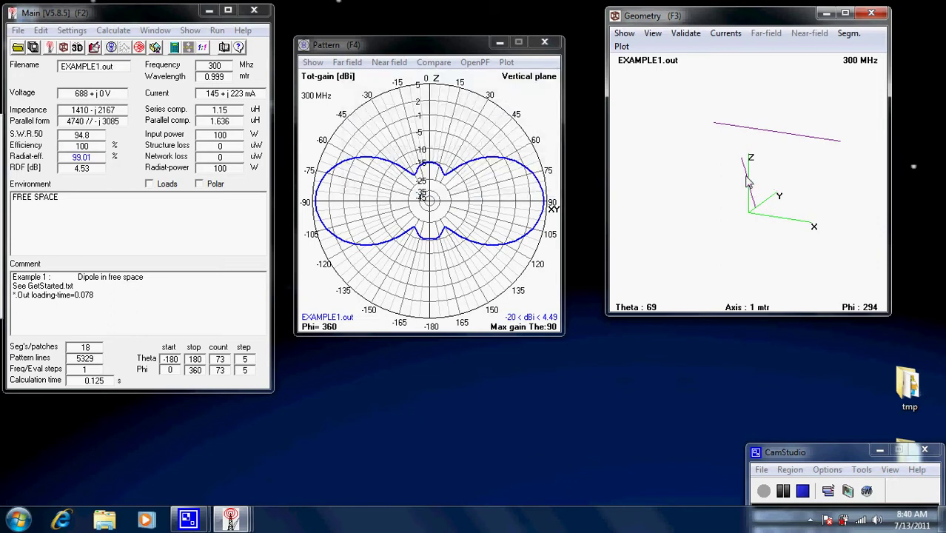
left_click(749, 181)
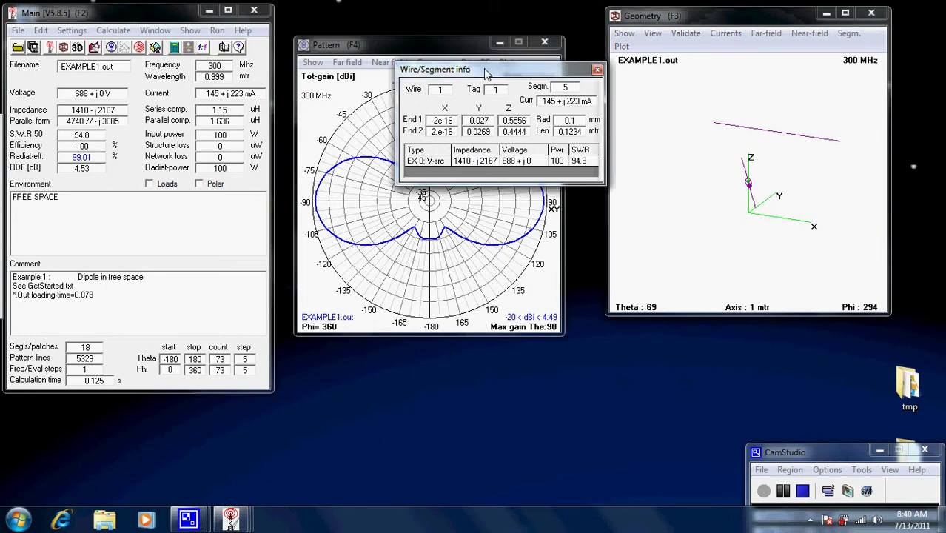
left_click_drag(492, 74, 464, 72)
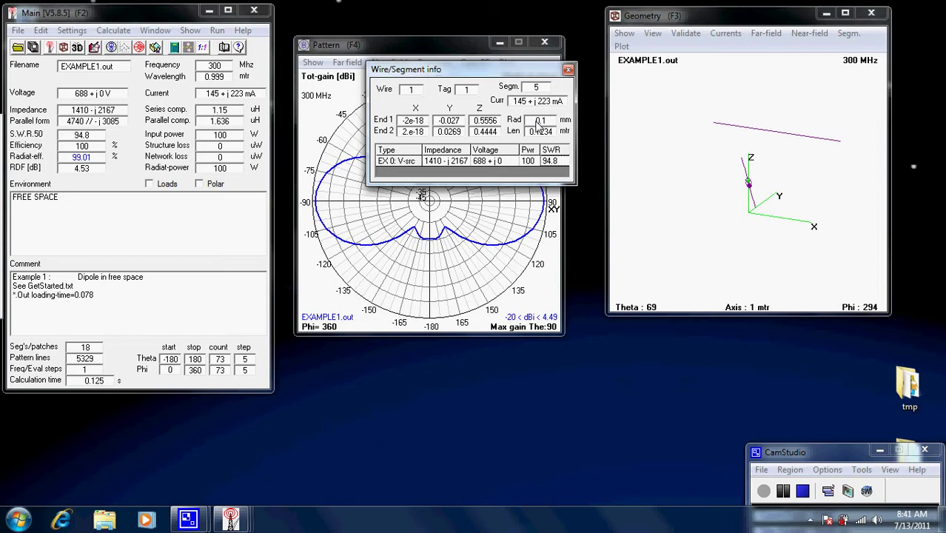
left_click(568, 70)
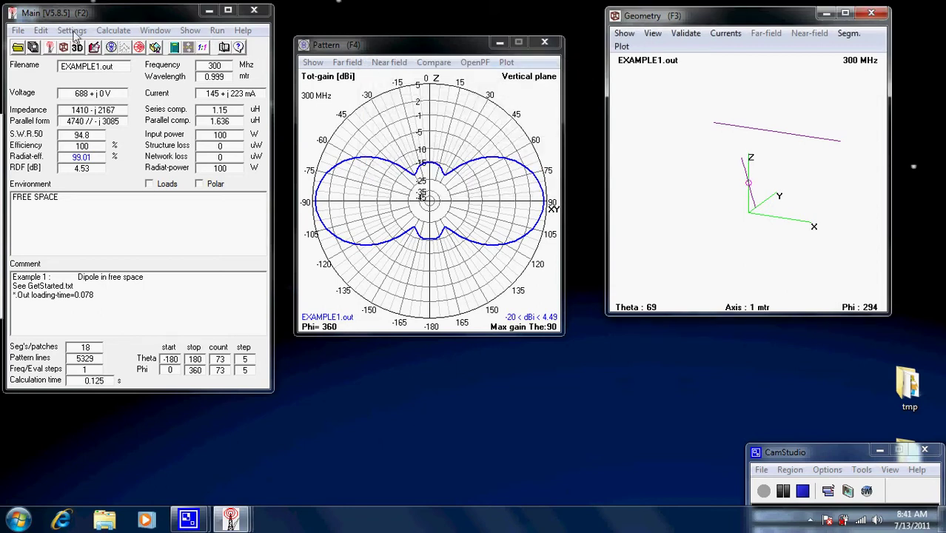
Step: Open the antenna input file in Notepad, examine its comment, wire radius and frequency entries, and close it
left_click(74, 32)
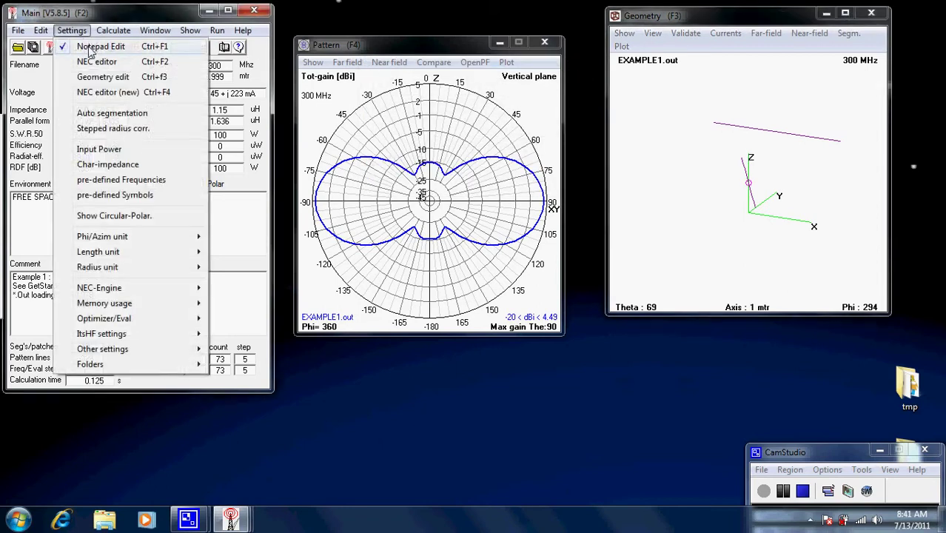
left_click(118, 30)
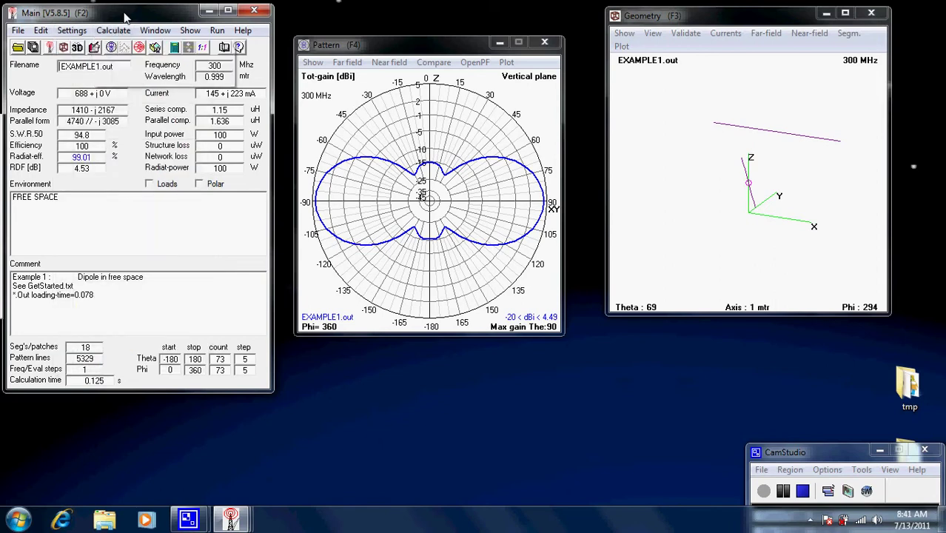
left_click(96, 46)
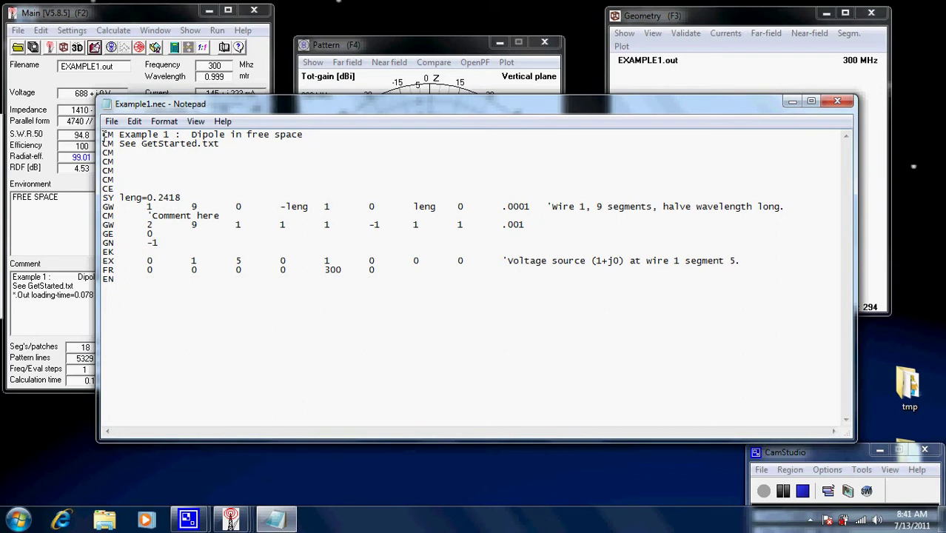
left_click_drag(104, 135, 113, 140)
left_click_drag(325, 273, 342, 276)
left_click(350, 294)
mouse_move(500, 229)
left_mouse_down()
mouse_move(474, 227)
mouse_move(498, 226)
mouse_move(478, 229)
mouse_move(487, 226)
left_mouse_up()
left_click(500, 245)
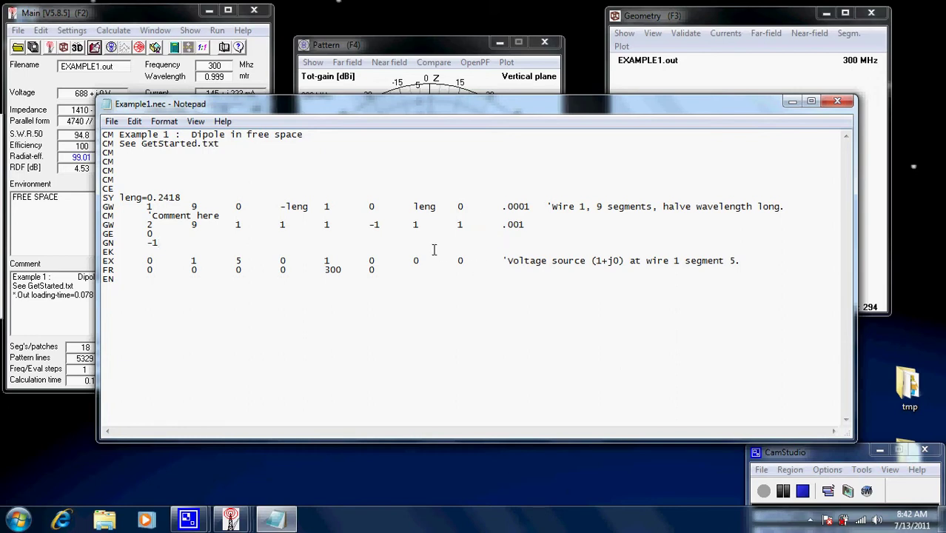
left_click(838, 101)
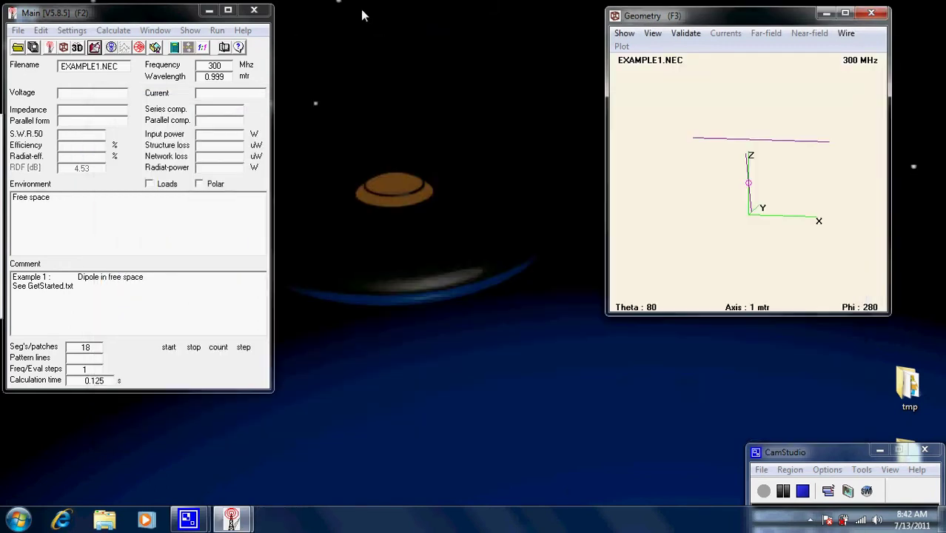
Step: Set the NEC editor as the editing tool and open the EXAMPLE1.NEC input file in it
left_click(79, 32)
left_click(100, 62)
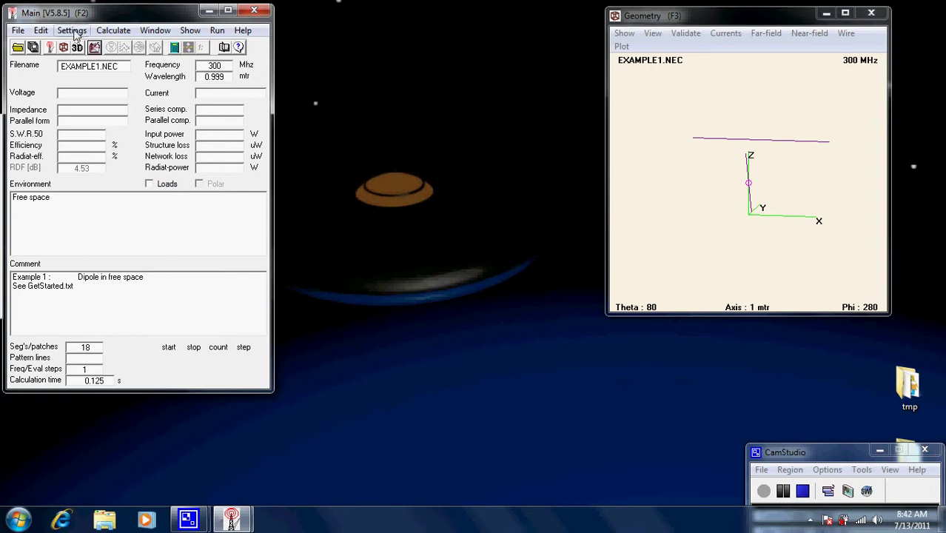
left_click(72, 31)
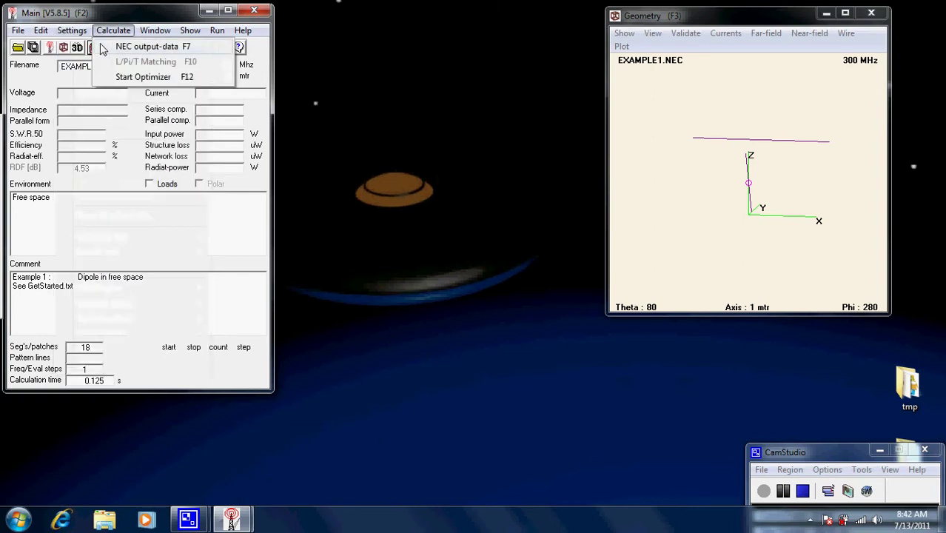
left_click(94, 47)
left_click(95, 47)
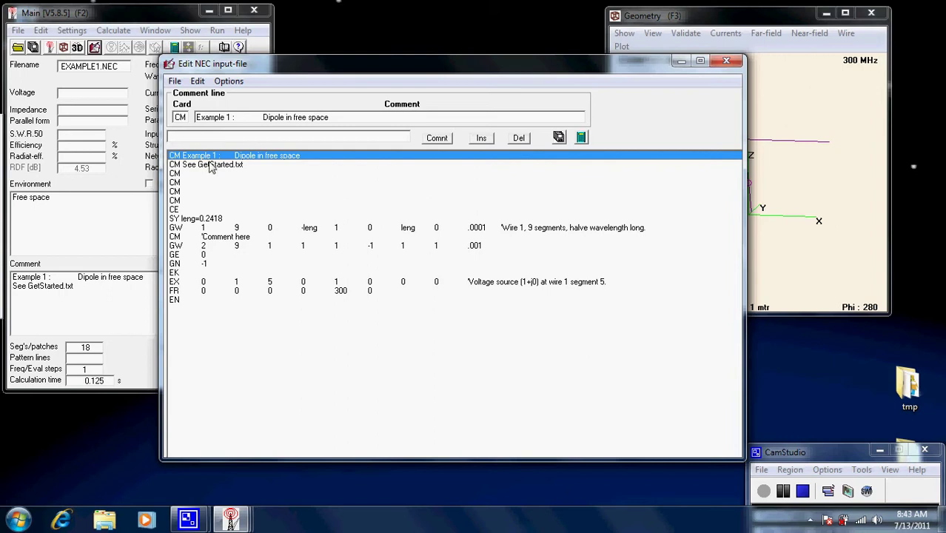
Step: Insert a CM comment card reading "what ever we wish to say" below the wire 2 card and save the file
left_click(177, 246)
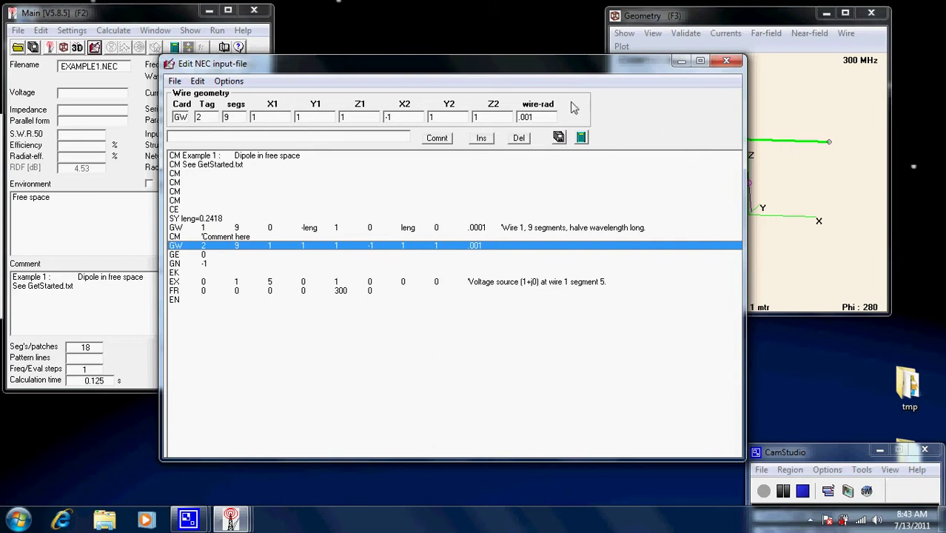
left_click_drag(348, 69, 242, 63)
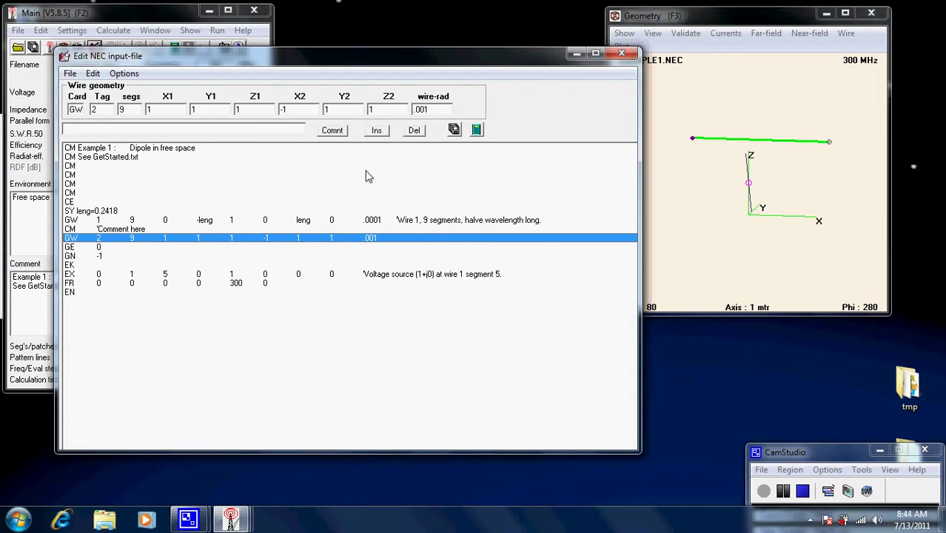
left_click(379, 132)
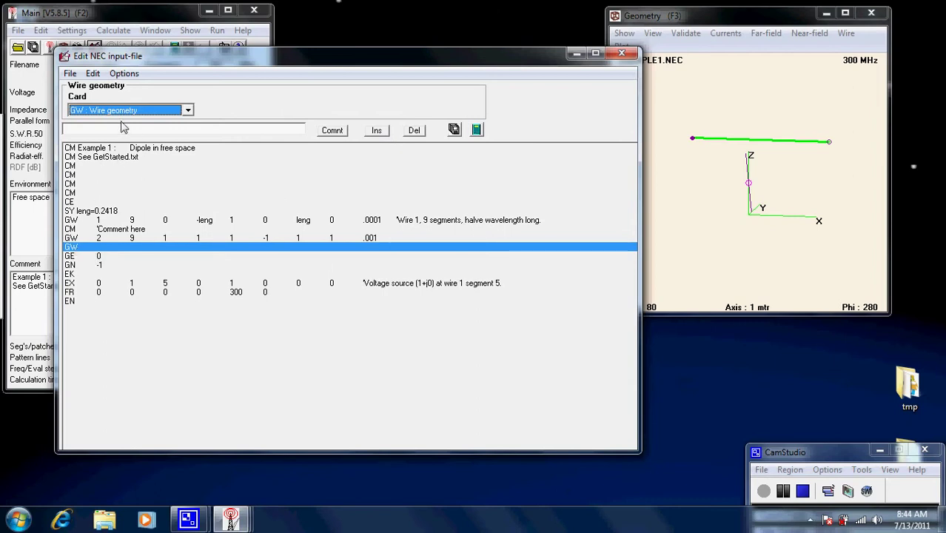
left_click(189, 113)
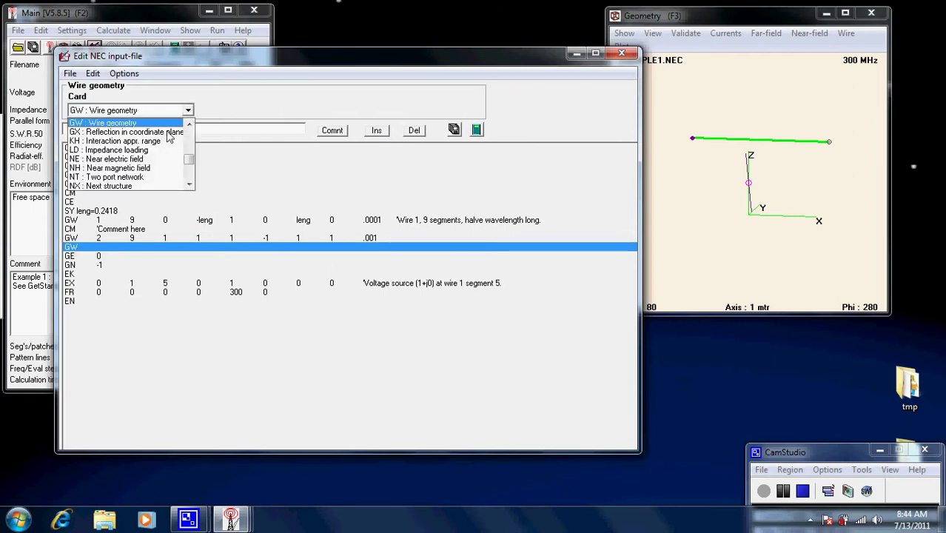
left_click_drag(190, 164, 189, 130)
left_click(100, 140)
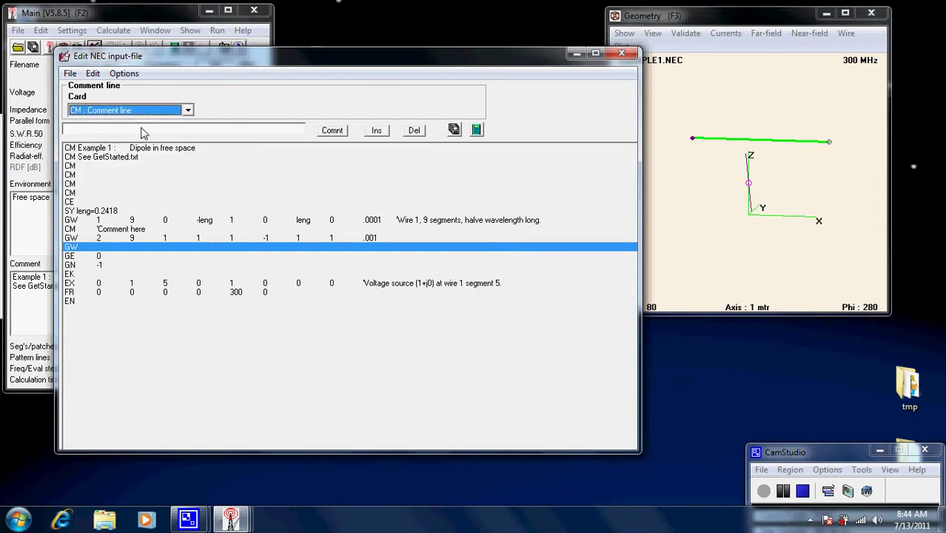
left_click(141, 129)
left_click(117, 110)
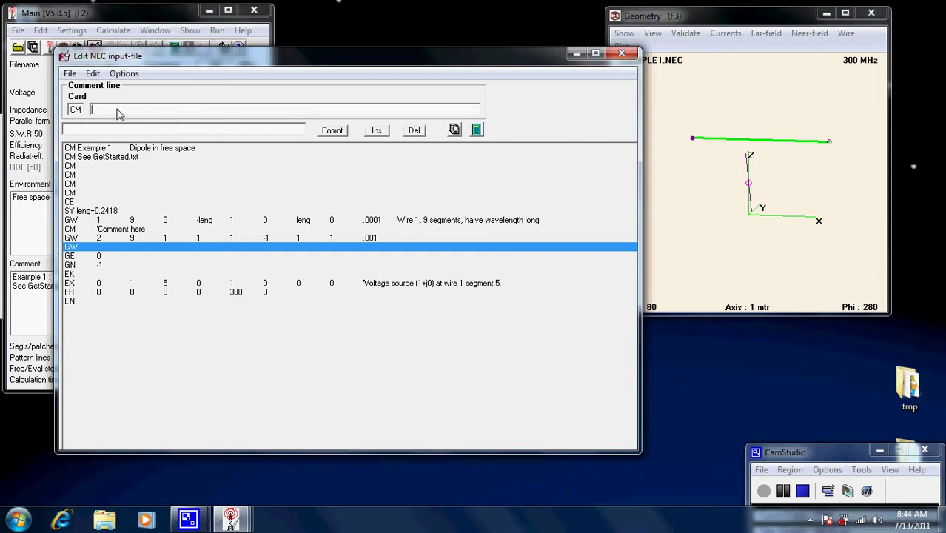
left_click(93, 130)
type("what ever we wish to sayh")
left_click(454, 131)
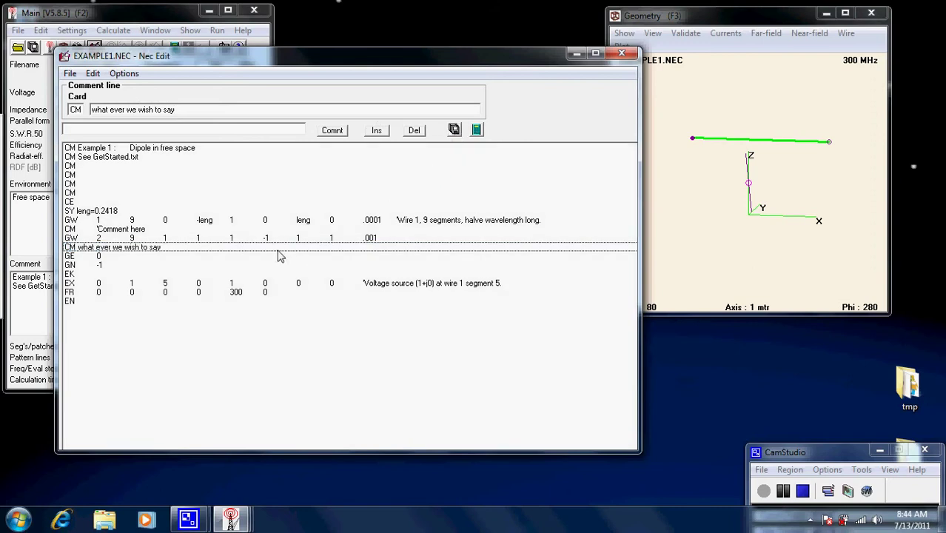
Step: Generate the far field pattern for the saved model and dismiss the segment check message
left_click(476, 131)
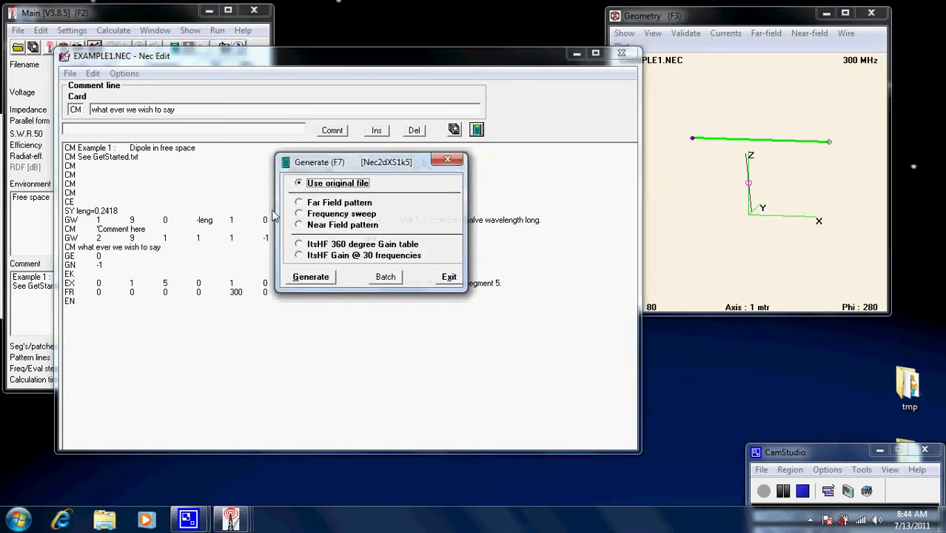
left_click(299, 203)
left_click(310, 368)
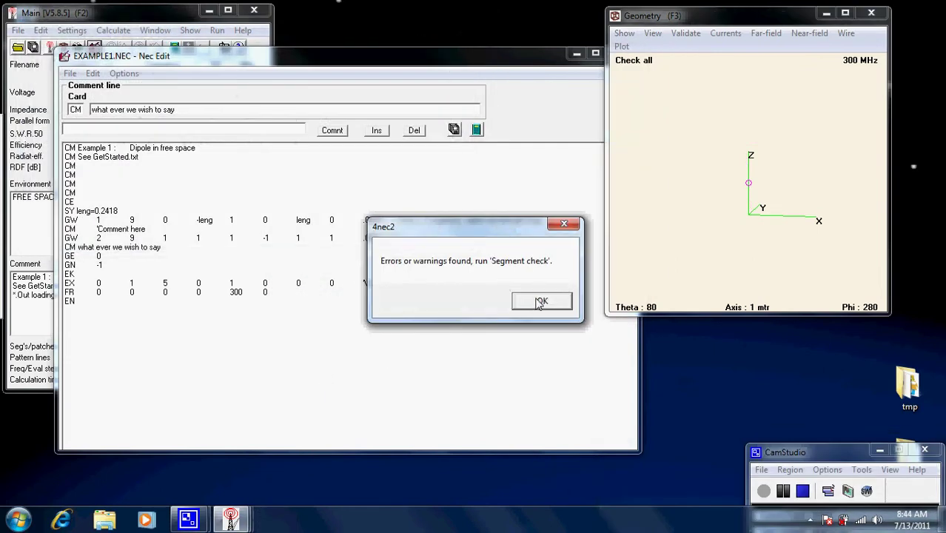
left_click(541, 300)
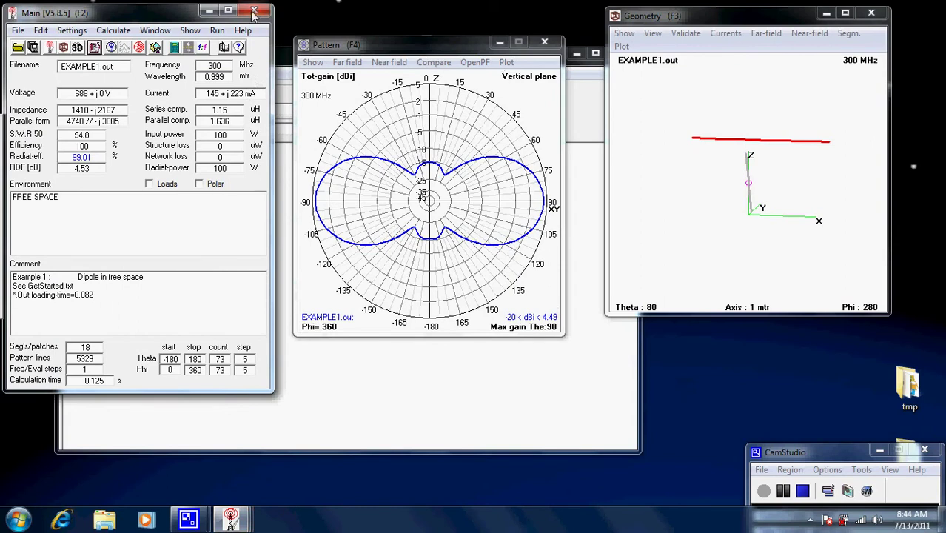
Step: Delete the "Comment here" card between the two wire cards and save the file
left_click(594, 221)
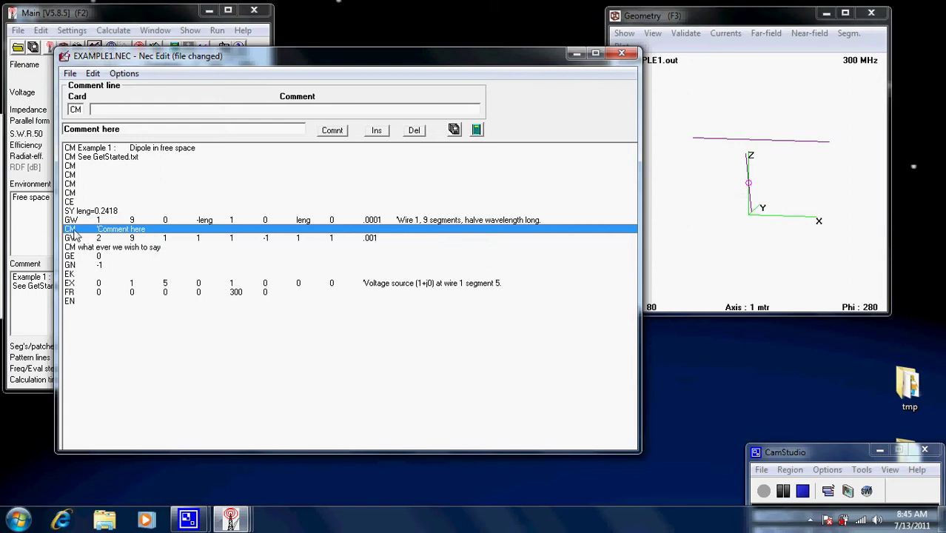
left_click(414, 131)
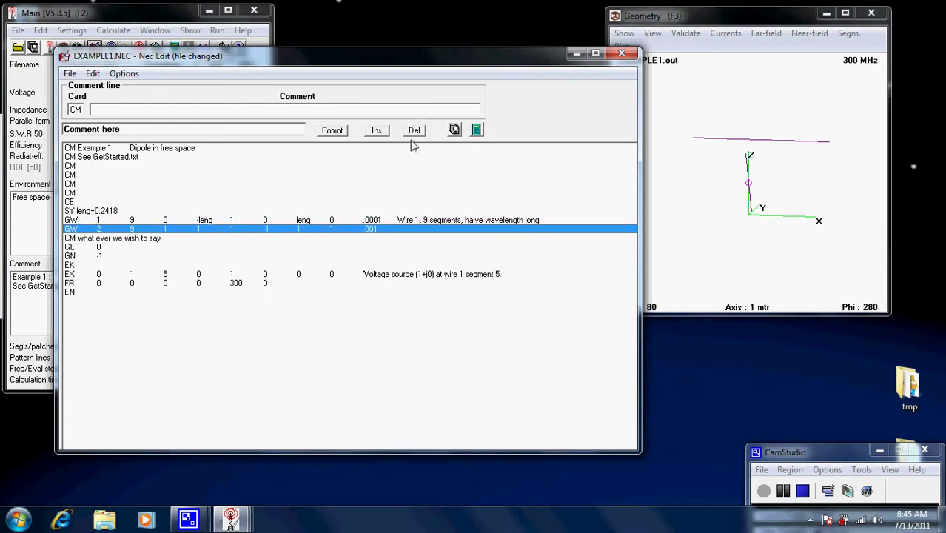
left_click(455, 130)
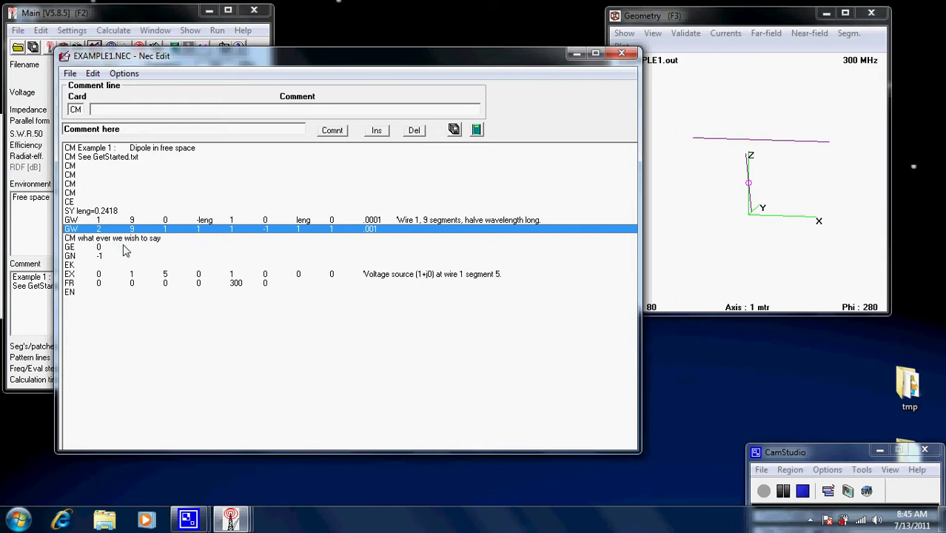
Step: Insert a wire card below wire 1 with tag 3, 9 segments, ends (0, -leng, 1) and (0, leng, 0), and radius .0001
left_click(77, 219)
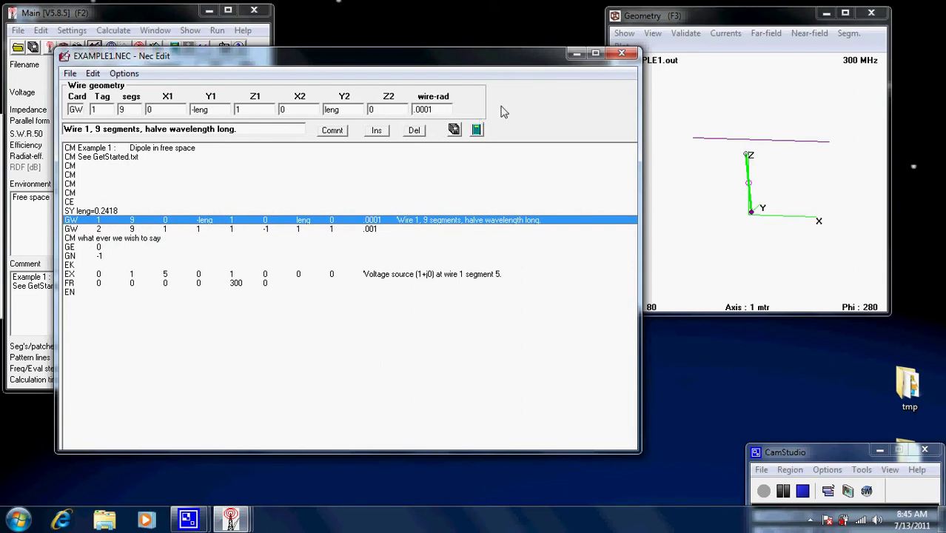
left_click(378, 132)
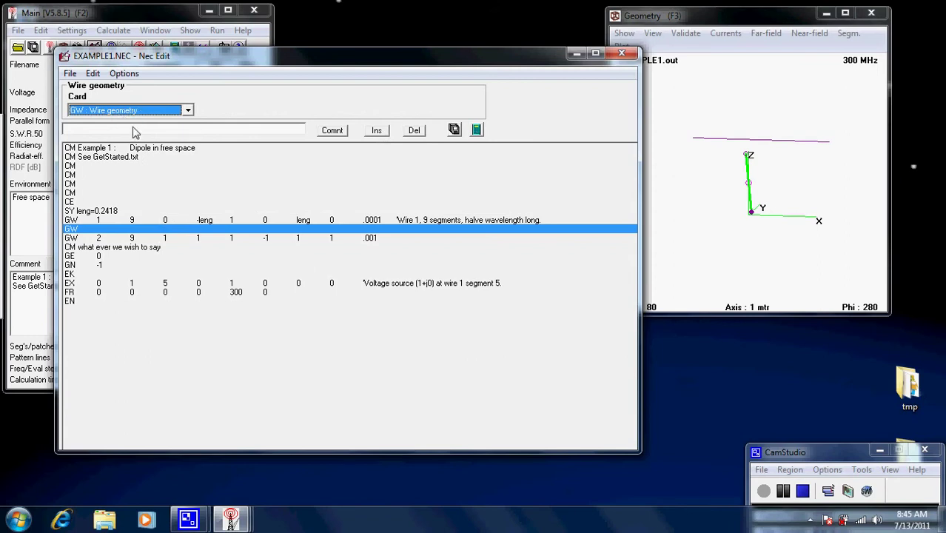
key("Return")
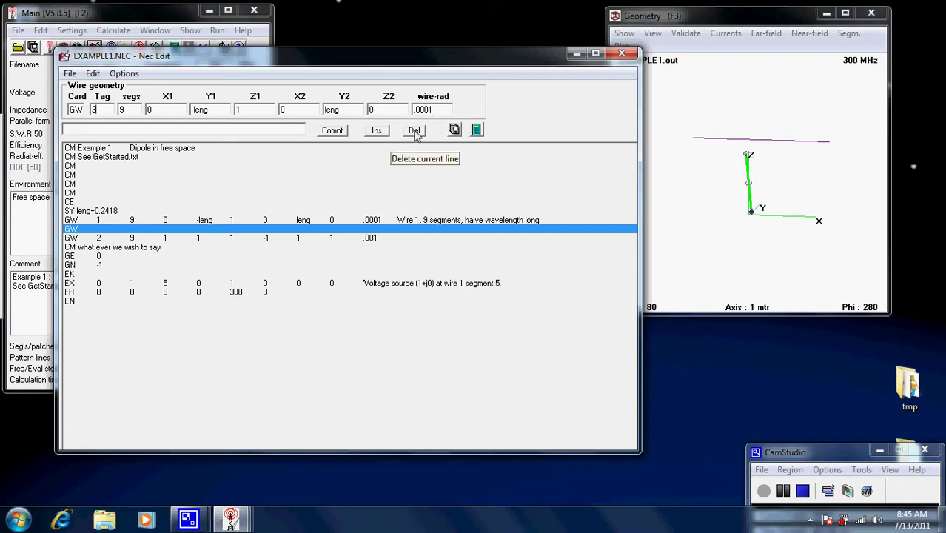
left_click(414, 133)
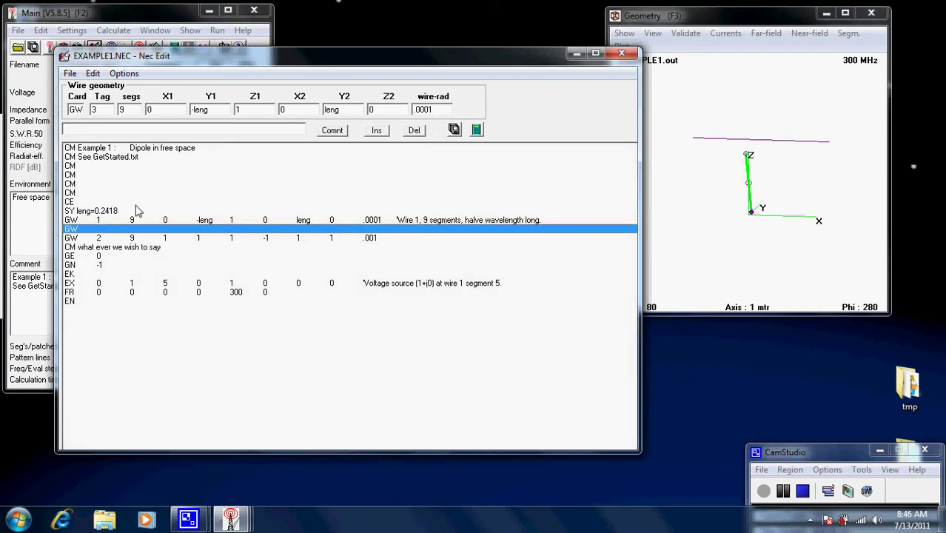
left_click(414, 131)
left_click(83, 239)
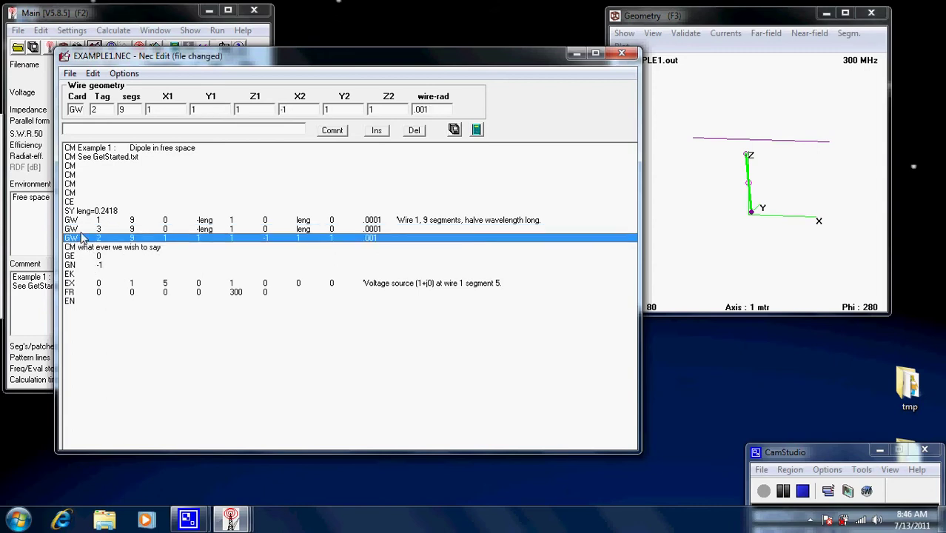
Step: Save the file with the tag 3 wire card included, and delete the tag 3 and tag 2 wire cards
left_click(85, 231)
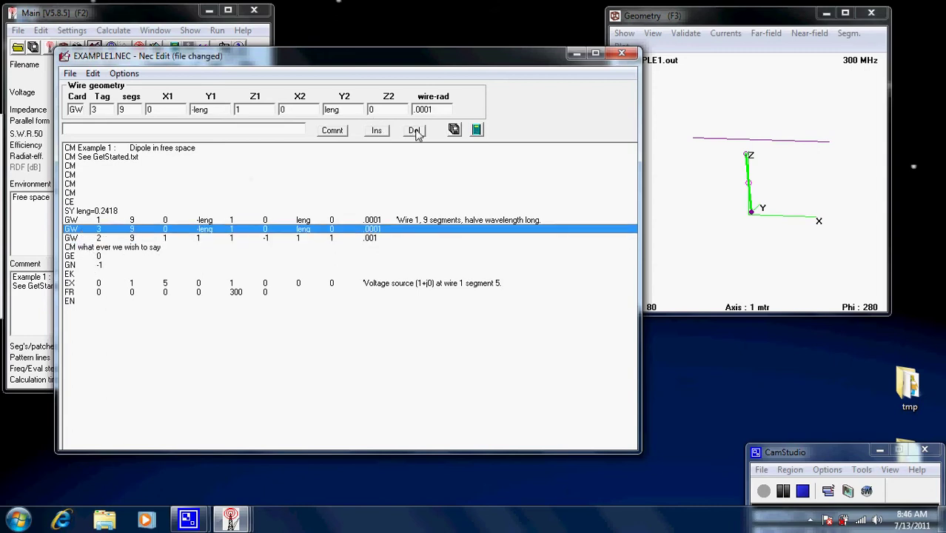
left_click(454, 131)
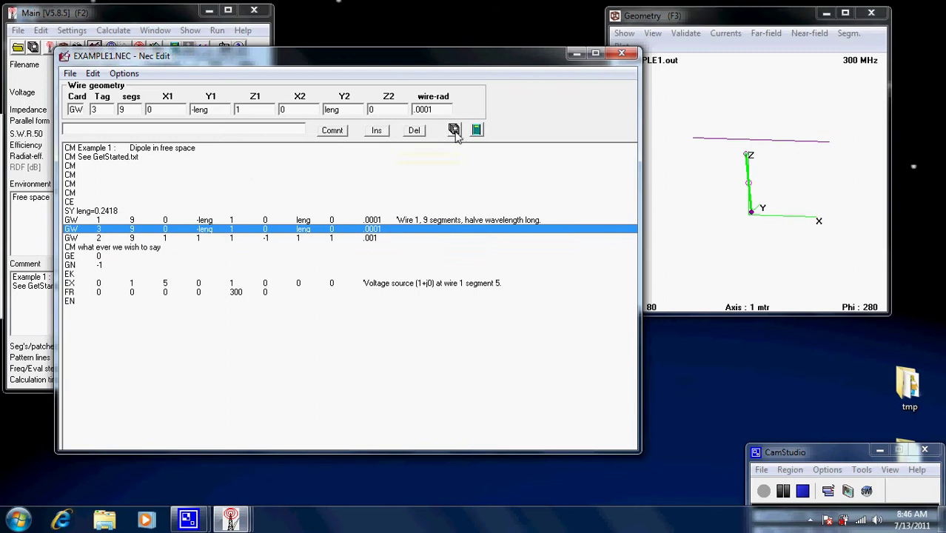
left_click(415, 131)
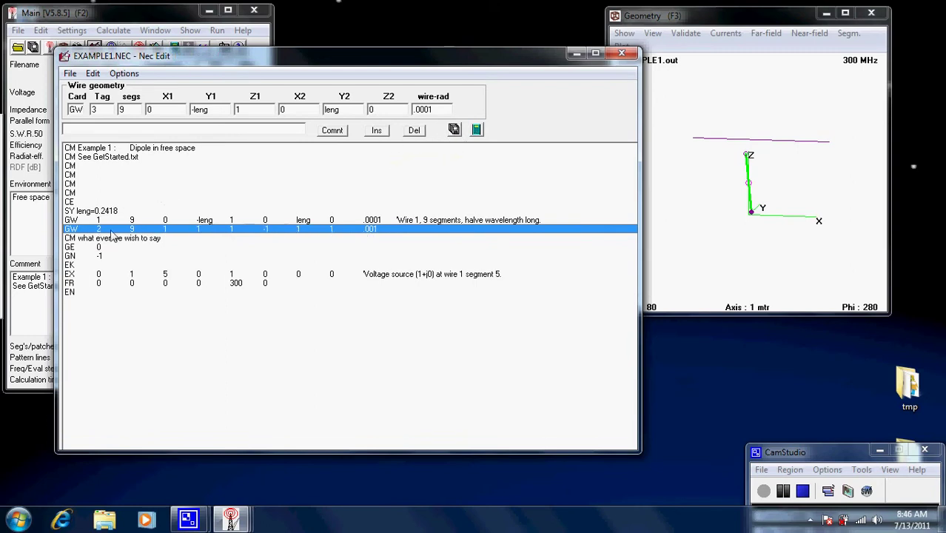
left_click(415, 131)
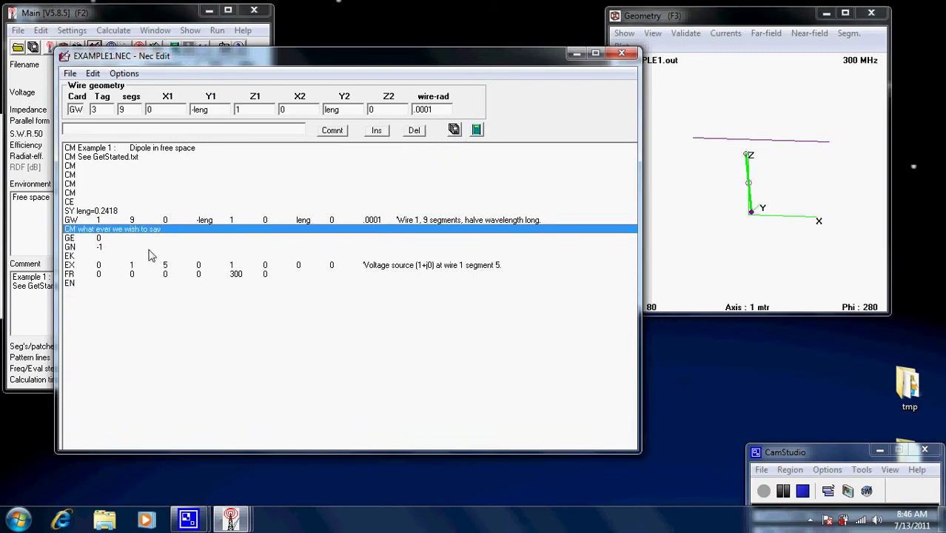
Step: Generate the far field pattern, close the validation log and rotate the resulting geometry view
left_click(785, 148)
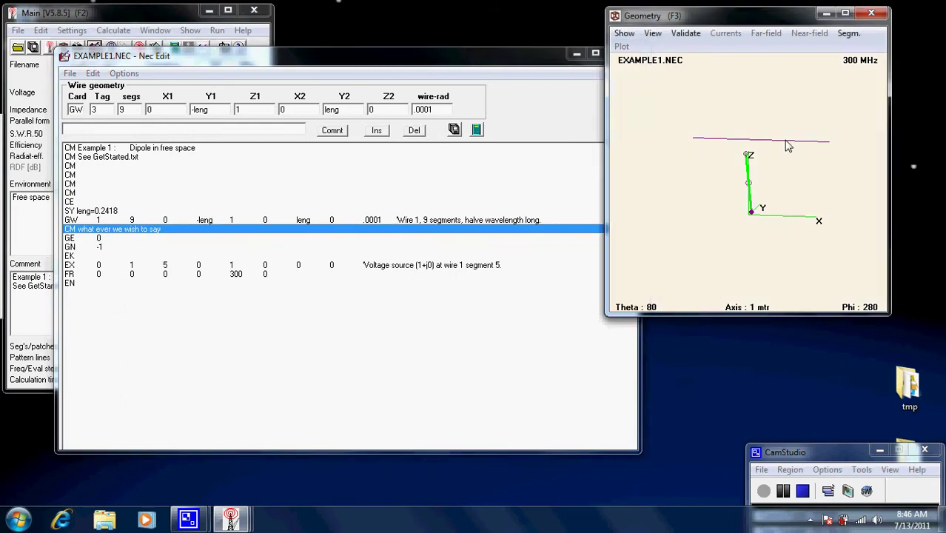
left_click(476, 130)
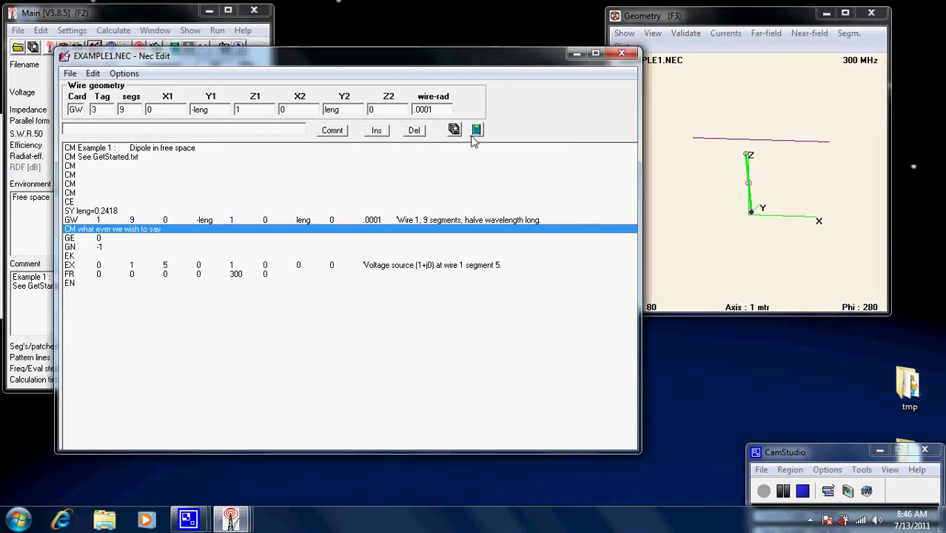
left_click(475, 131)
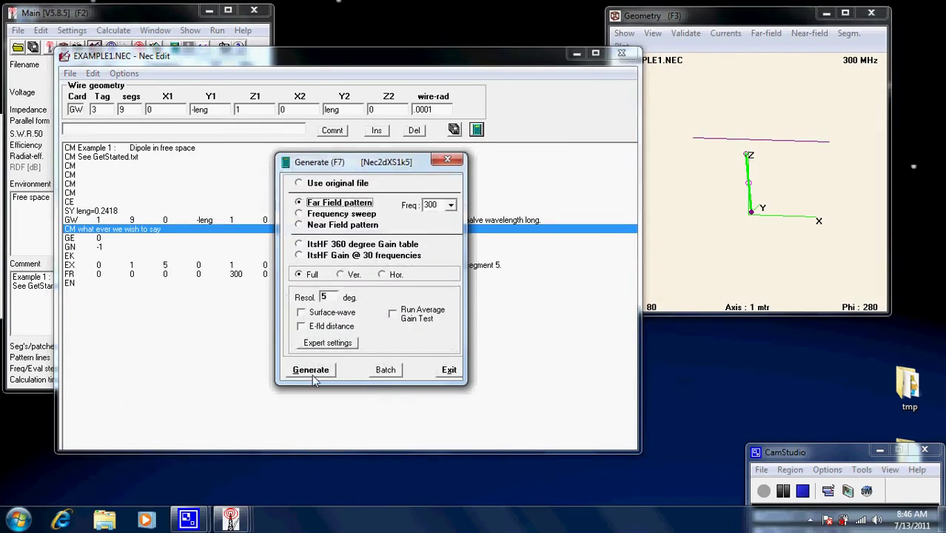
left_click(319, 374)
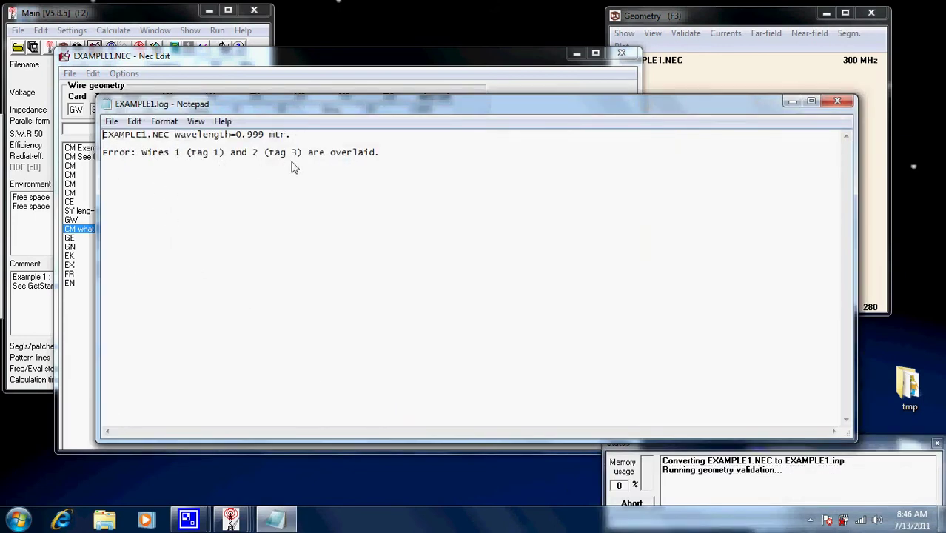
left_click(837, 101)
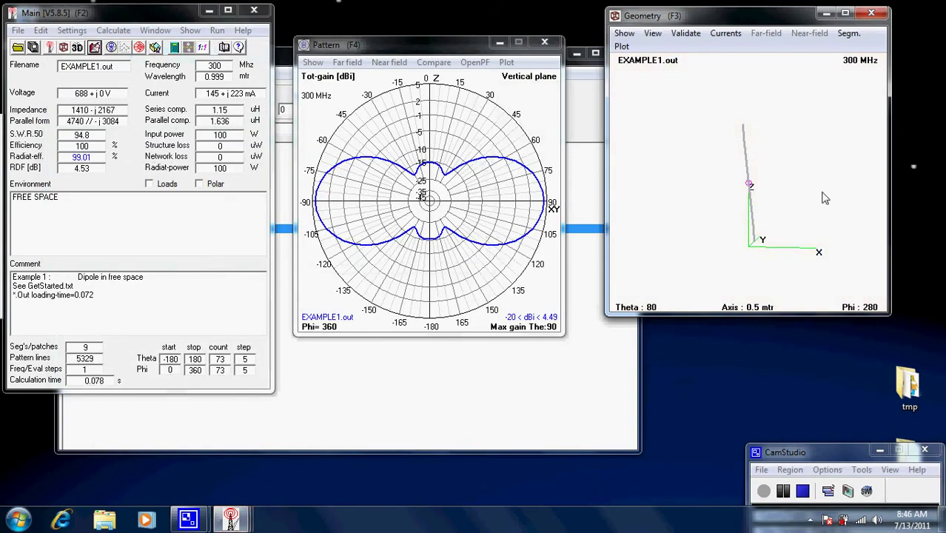
left_click_drag(821, 197, 787, 180)
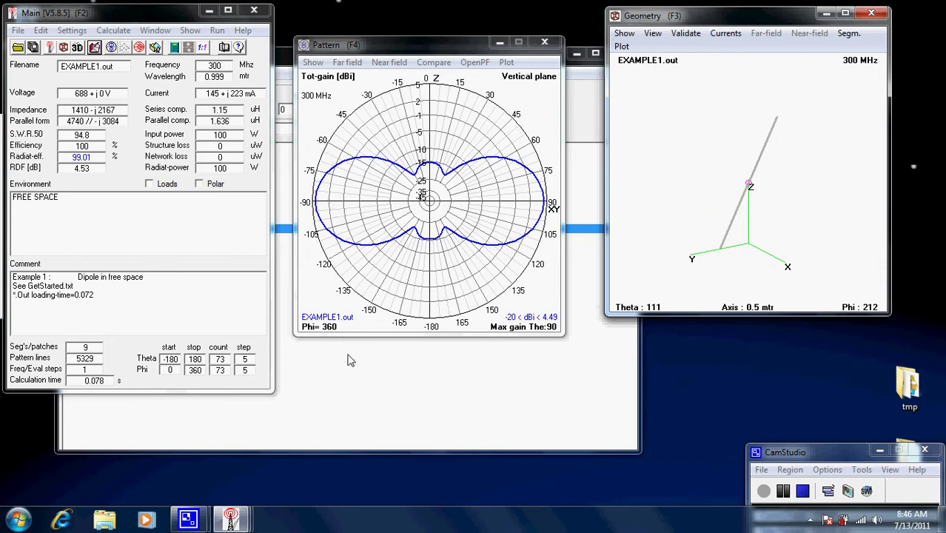
Step: Close the NEC editor and open the example model in the geometry editor
left_click(393, 346)
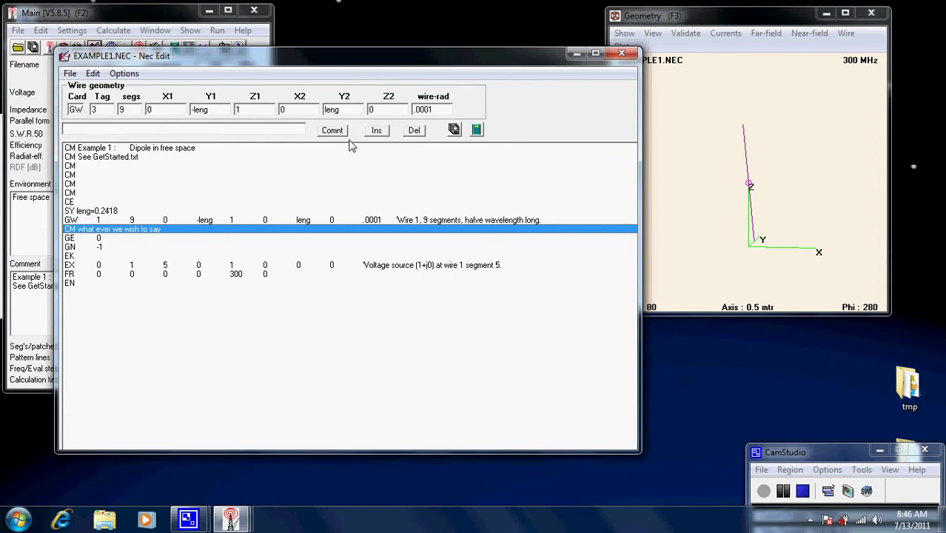
left_click(623, 56)
left_click(72, 30)
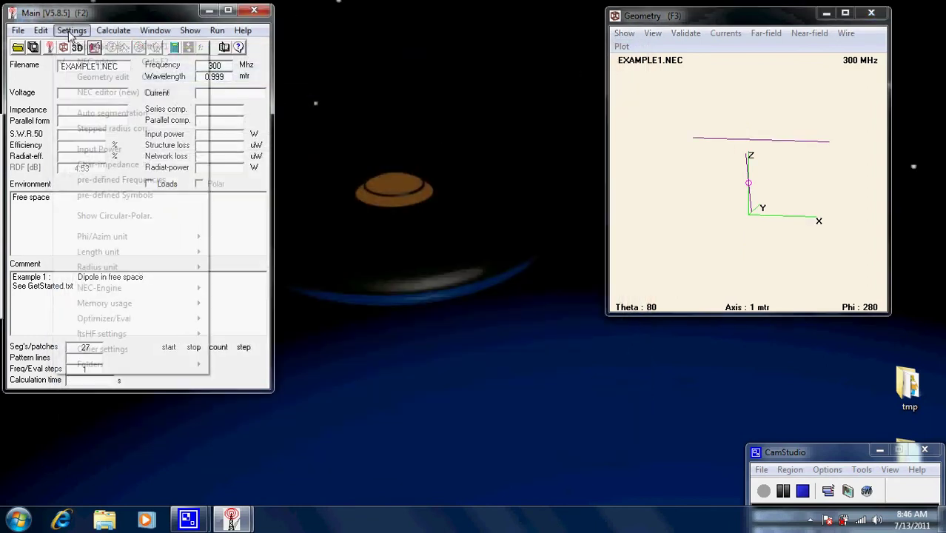
left_click(109, 77)
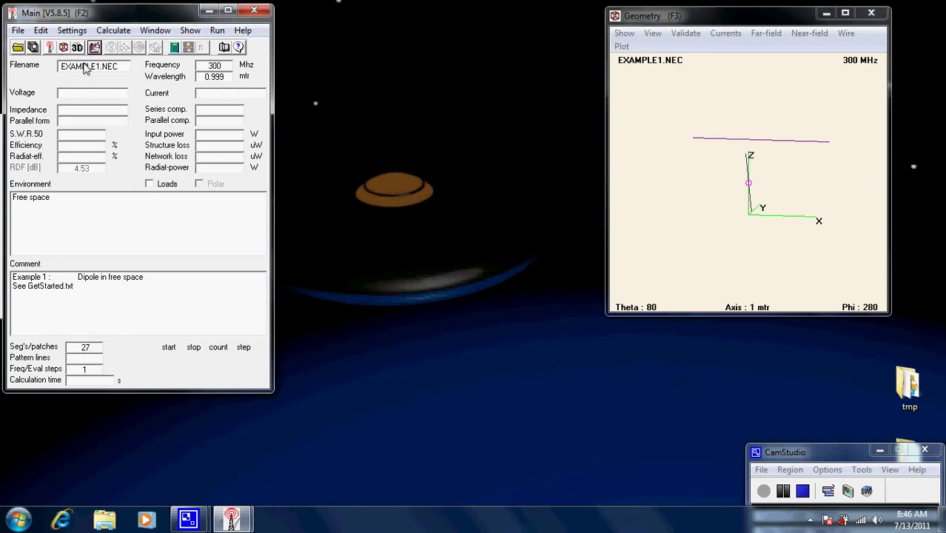
left_click(71, 31)
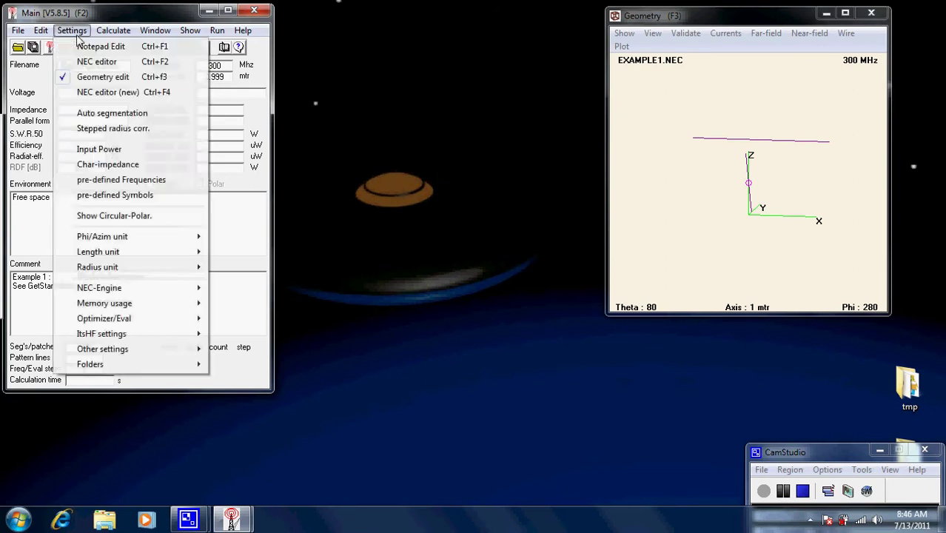
left_click(102, 77)
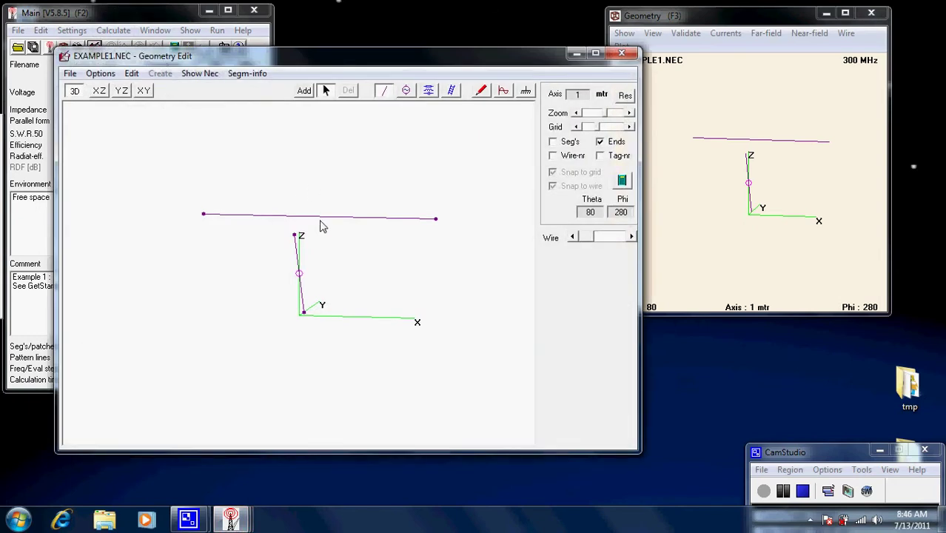
Step: Delete all three wires and the voltage source from the model
left_click(318, 218)
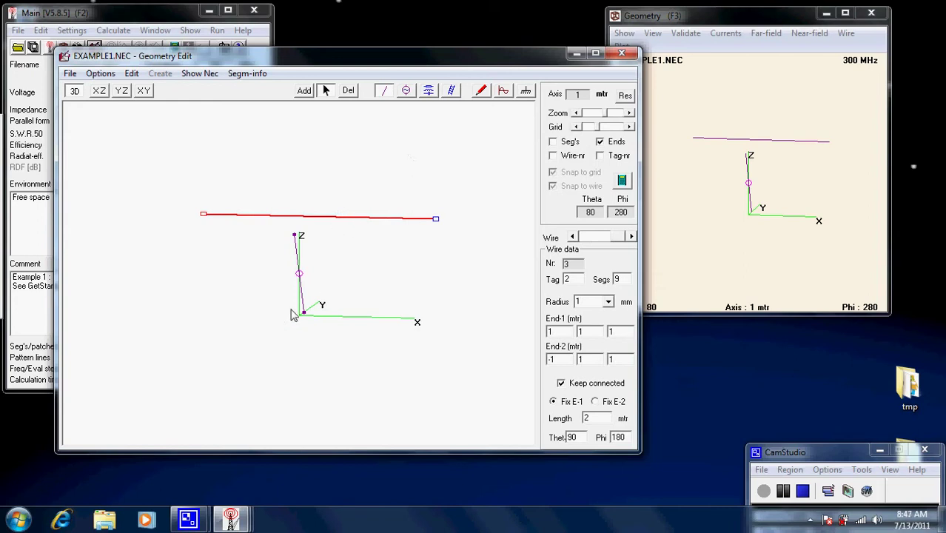
left_click(333, 219)
left_click(348, 91)
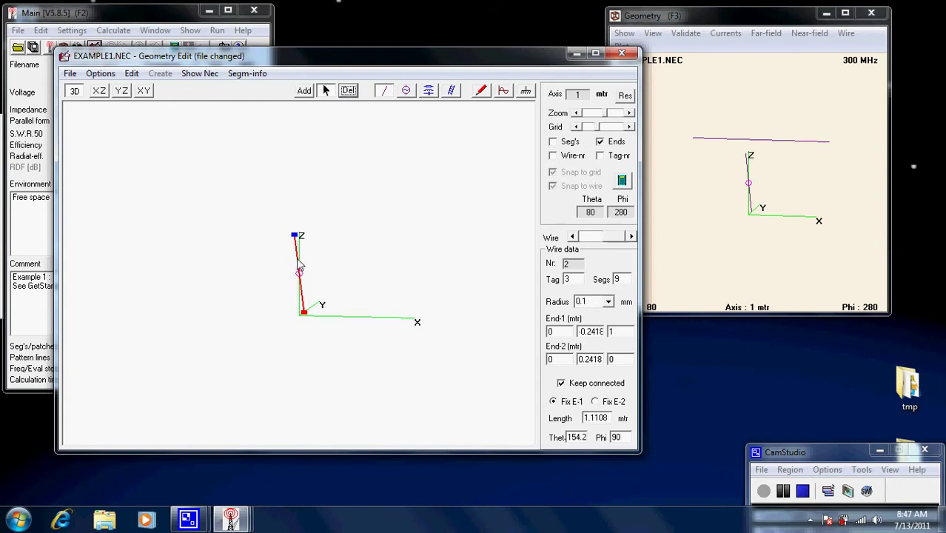
left_click(349, 91)
left_click(349, 91)
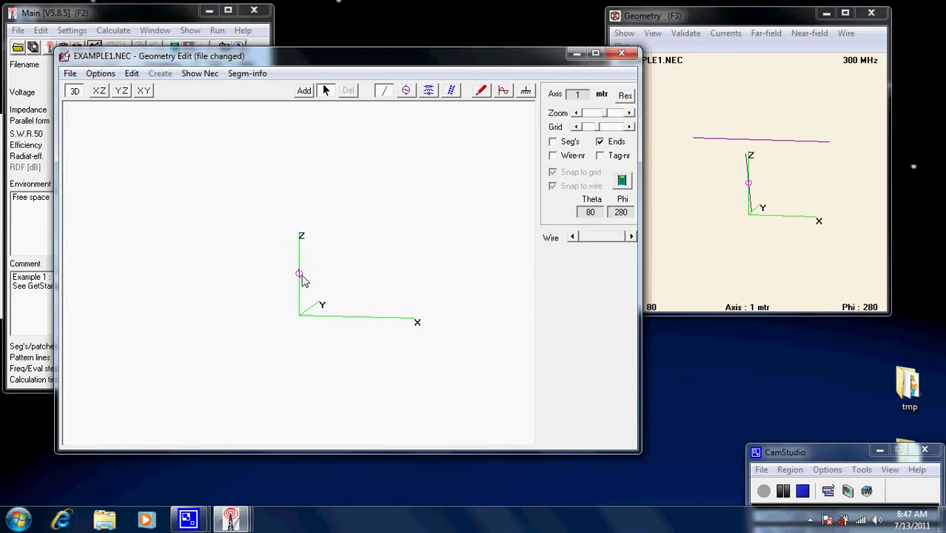
left_click(408, 94)
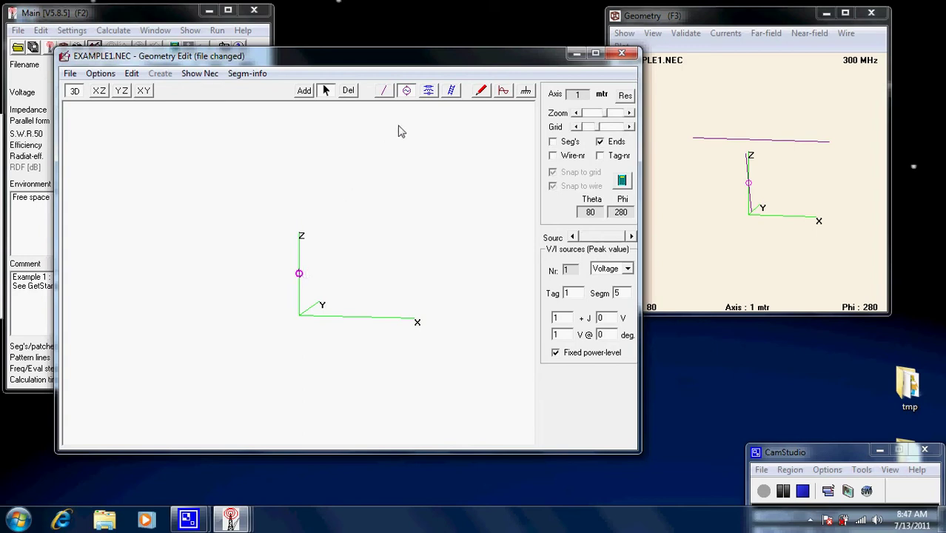
left_click(351, 91)
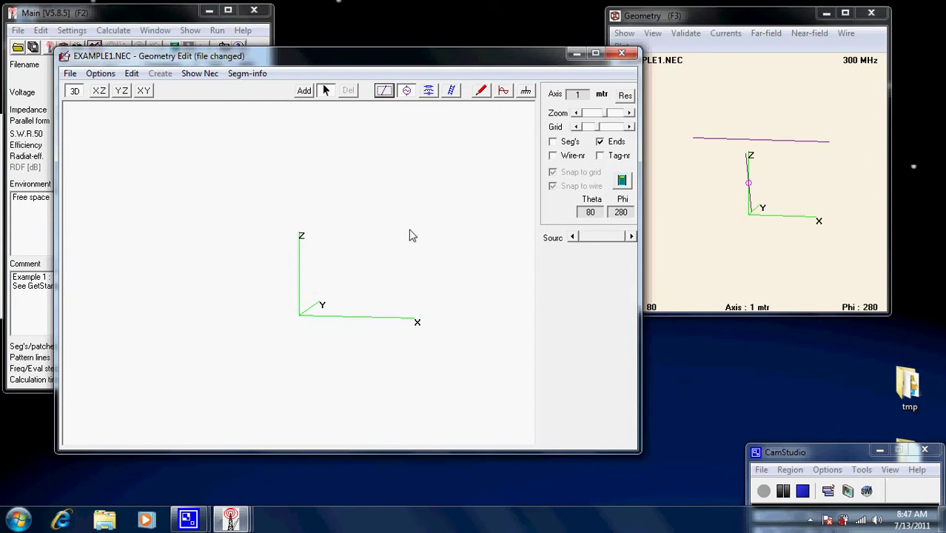
Step: Switch back to wire objects and go through the 3D, XZ and YZ views to the XY plane view
left_click(384, 91)
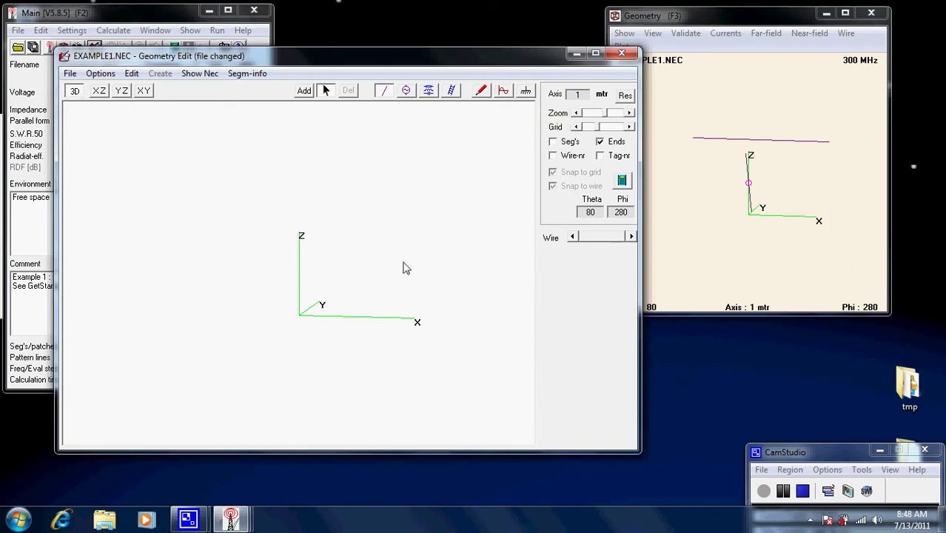
mouse_move(401, 263)
left_mouse_down()
mouse_move(326, 246)
mouse_move(366, 250)
mouse_move(380, 277)
mouse_move(366, 284)
mouse_move(412, 276)
left_mouse_up()
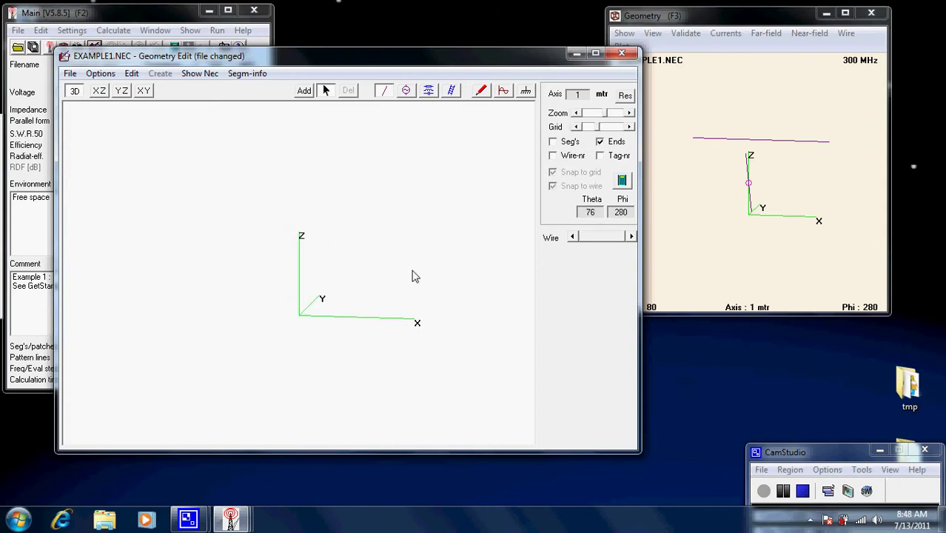
left_click(99, 92)
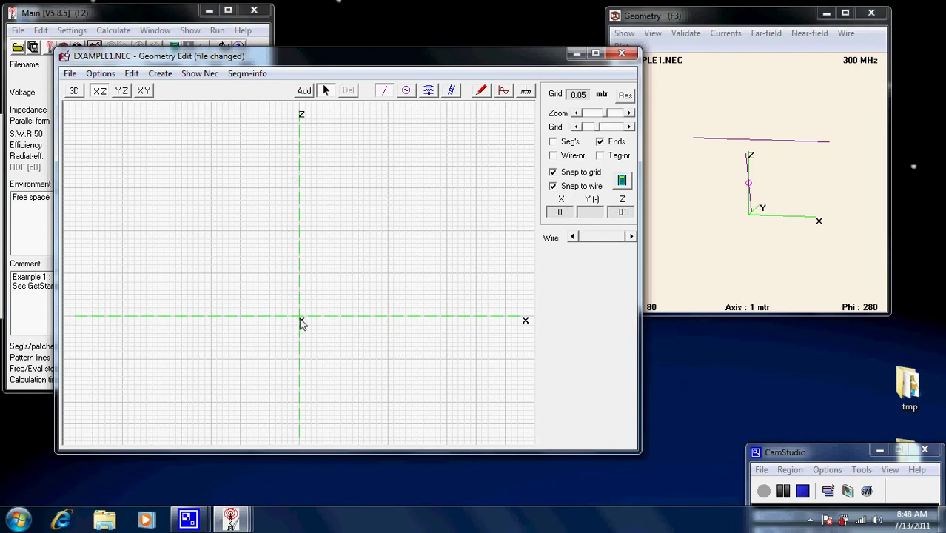
left_click(123, 92)
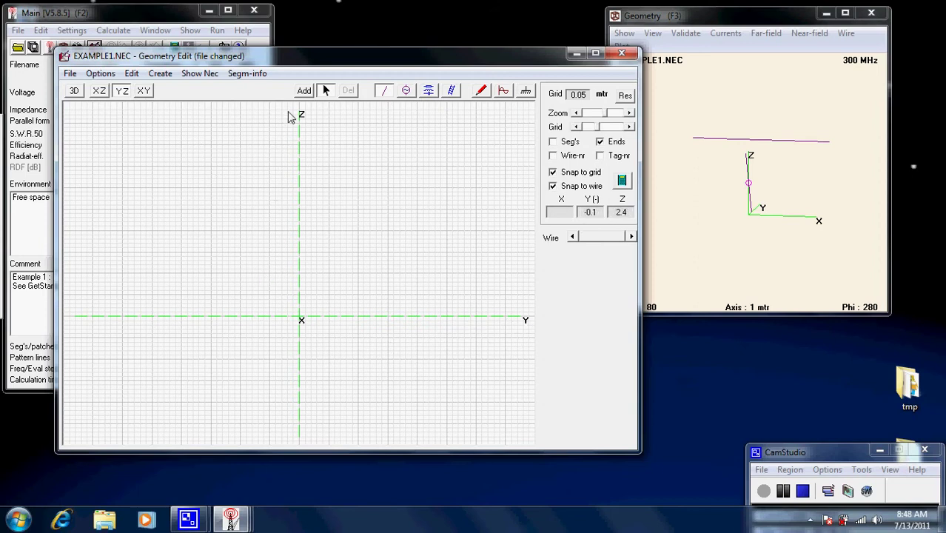
left_click(144, 91)
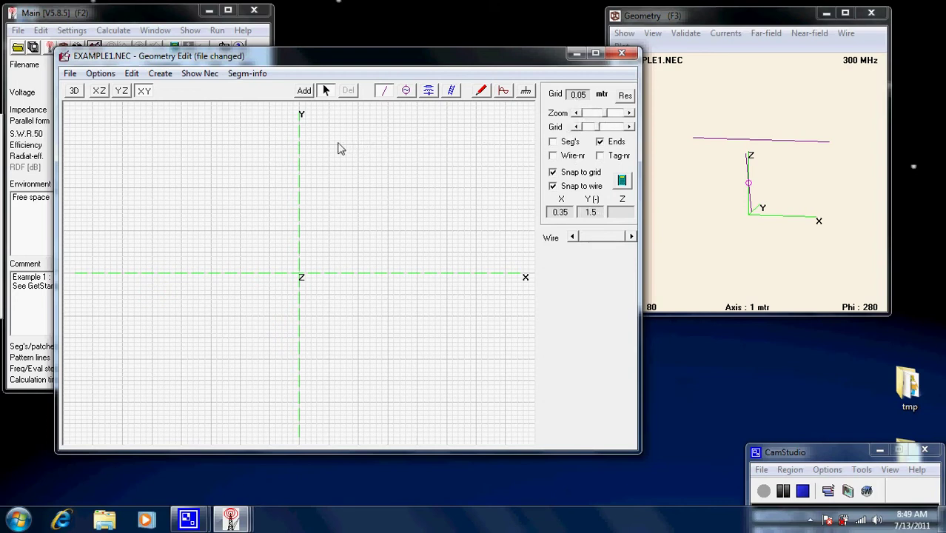
Step: Zoom out to a 0.1 m grid and add a 3 m wire along the X axis from the origin, with a 1 mm radius
left_click(577, 116)
left_click_drag(299, 273, 436, 271)
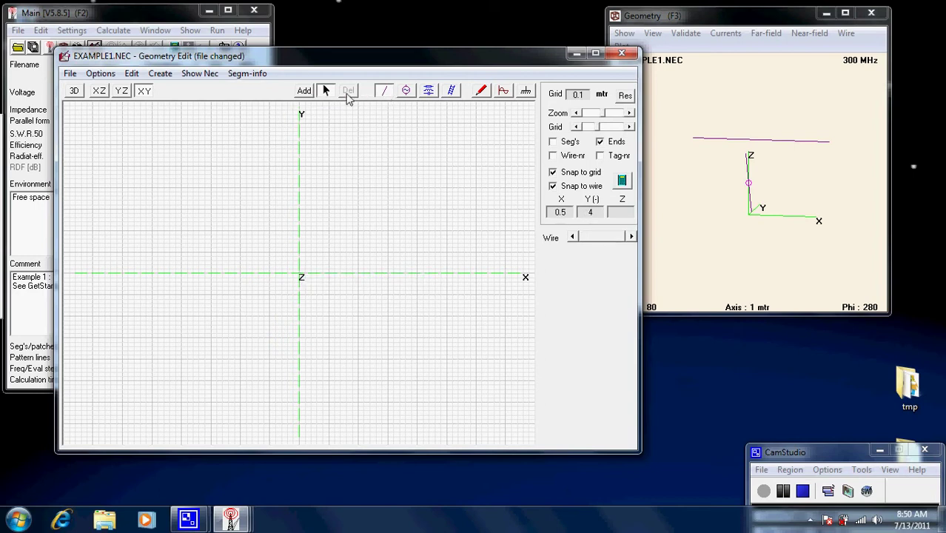
left_click(304, 91)
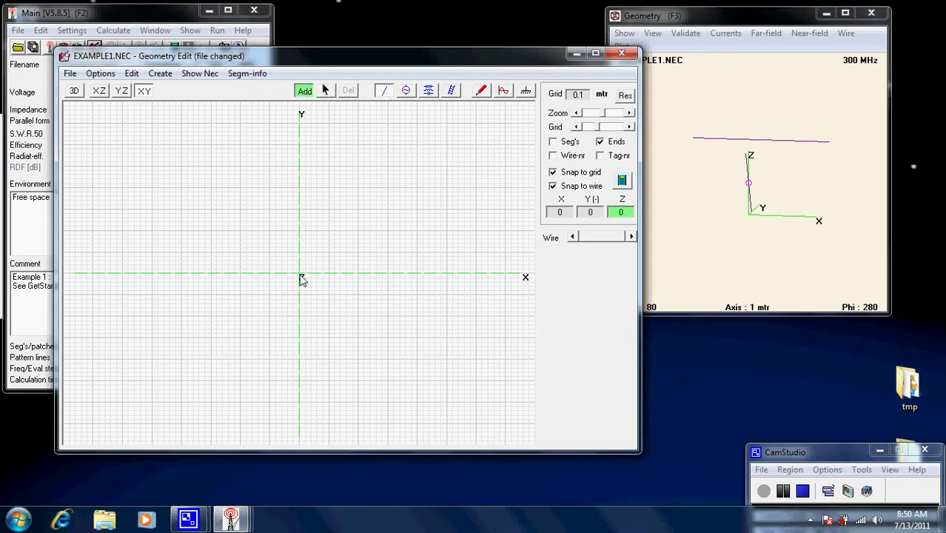
left_click_drag(300, 274, 478, 278)
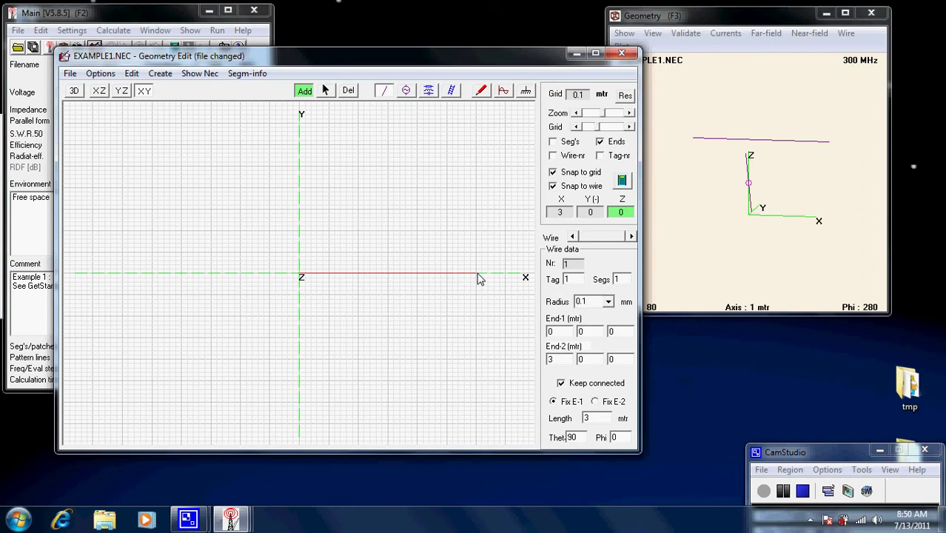
left_click_drag(478, 278, 479, 278)
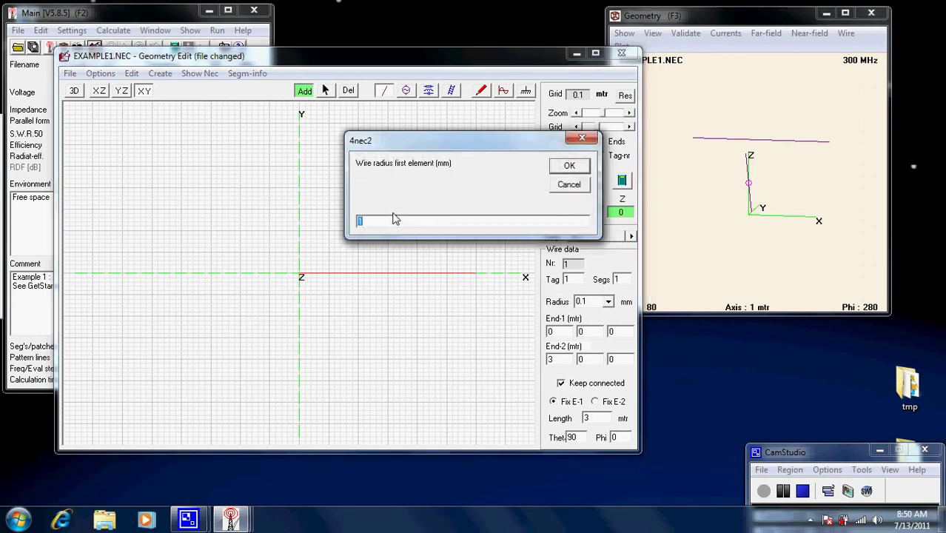
left_click_drag(475, 141, 357, 130)
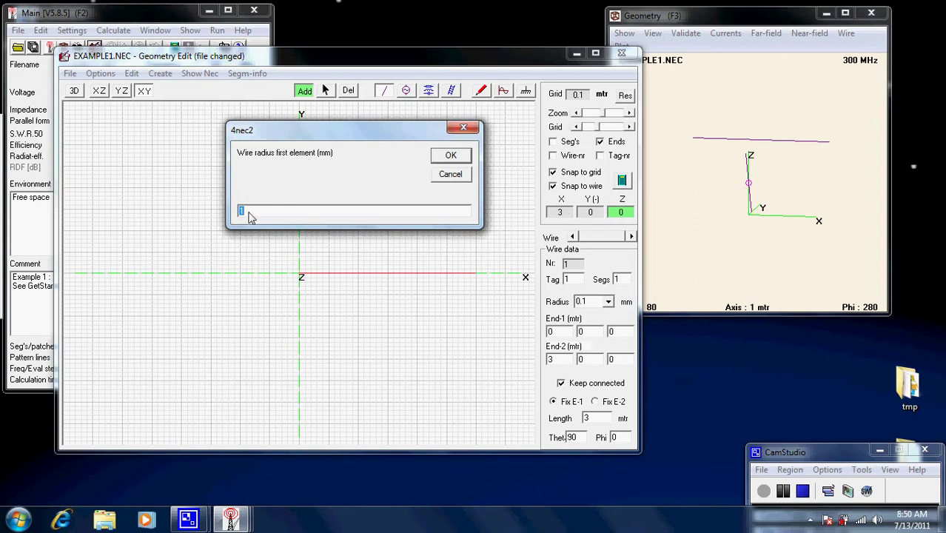
left_click(456, 157)
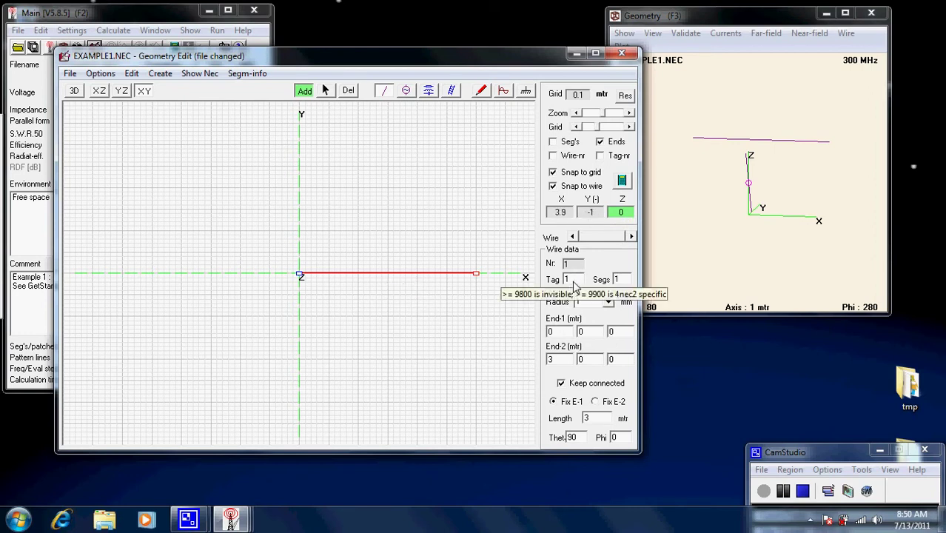
Step: Set the new wire's segments to 9, look through the preset radius values, and select the wire's end at the origin
left_click(626, 280)
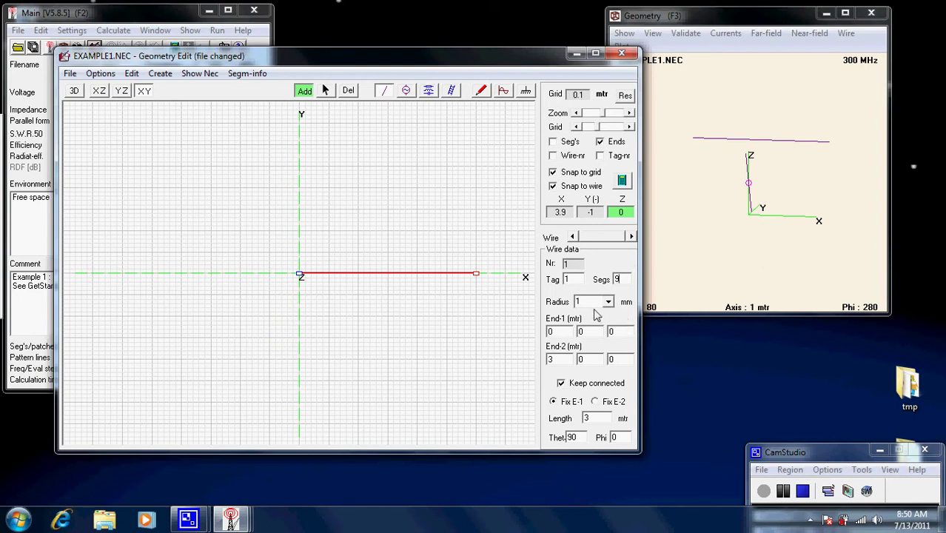
left_click(608, 303)
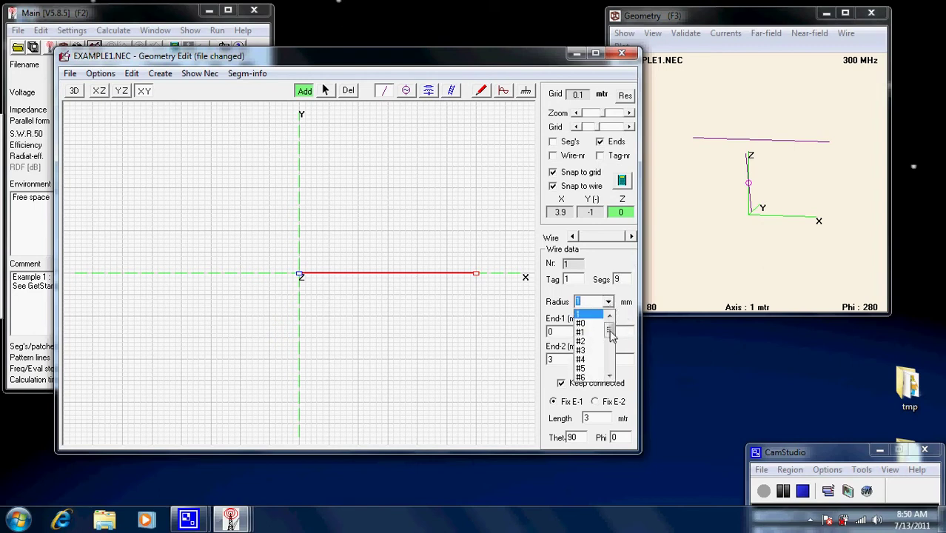
left_click_drag(608, 331, 614, 304)
left_click(593, 298)
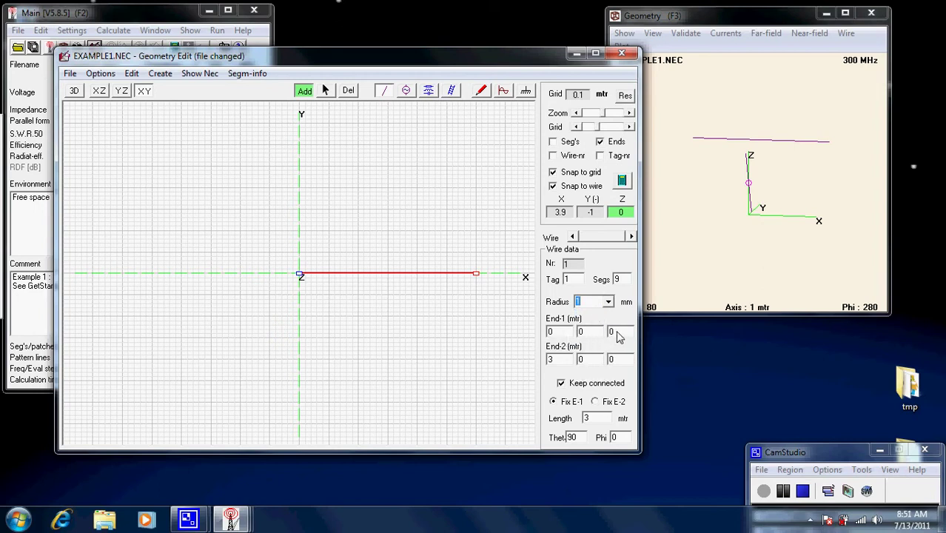
left_click(308, 278)
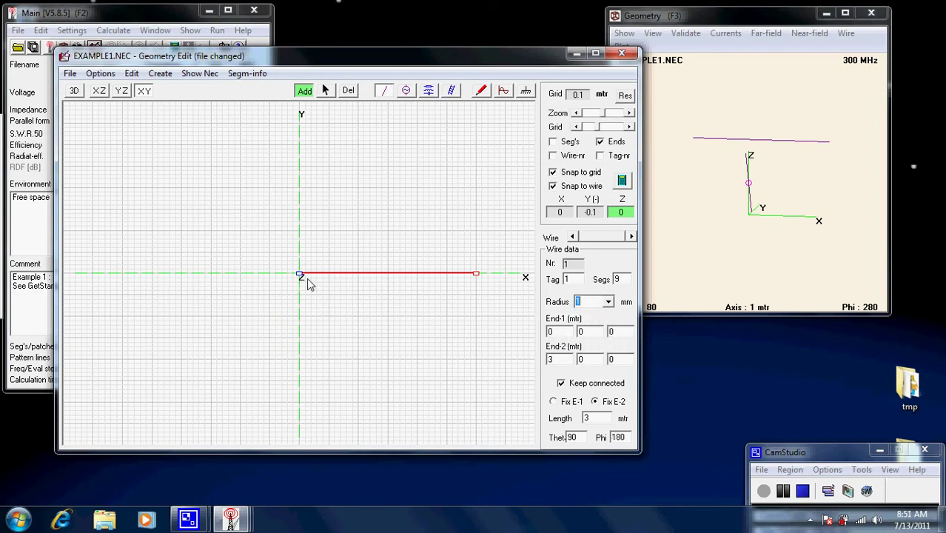
Step: Select the wire's far end at X = 3 m and show the wire in the 3D view
left_click(561, 384)
left_click(477, 275)
left_click(77, 92)
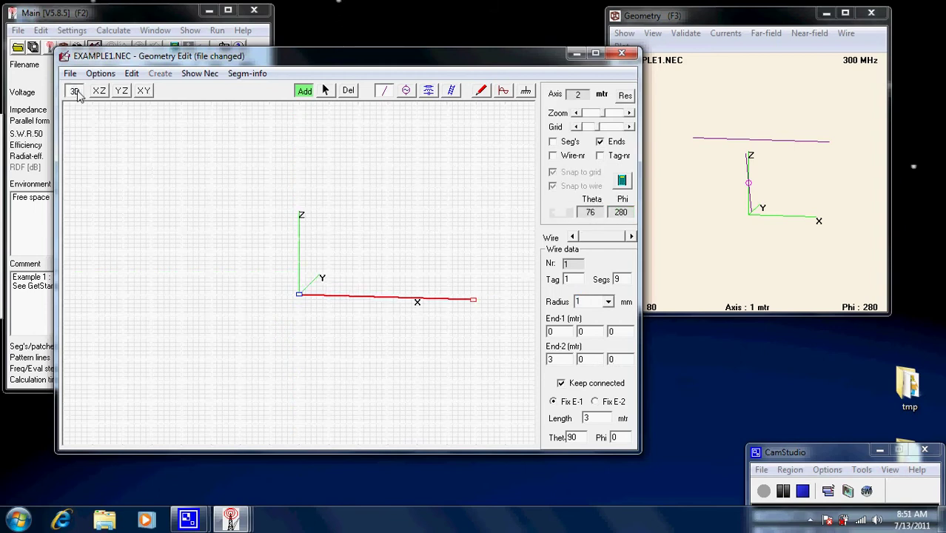
mouse_move(207, 268)
left_mouse_down()
mouse_move(201, 211)
mouse_move(198, 252)
mouse_move(219, 272)
left_mouse_up()
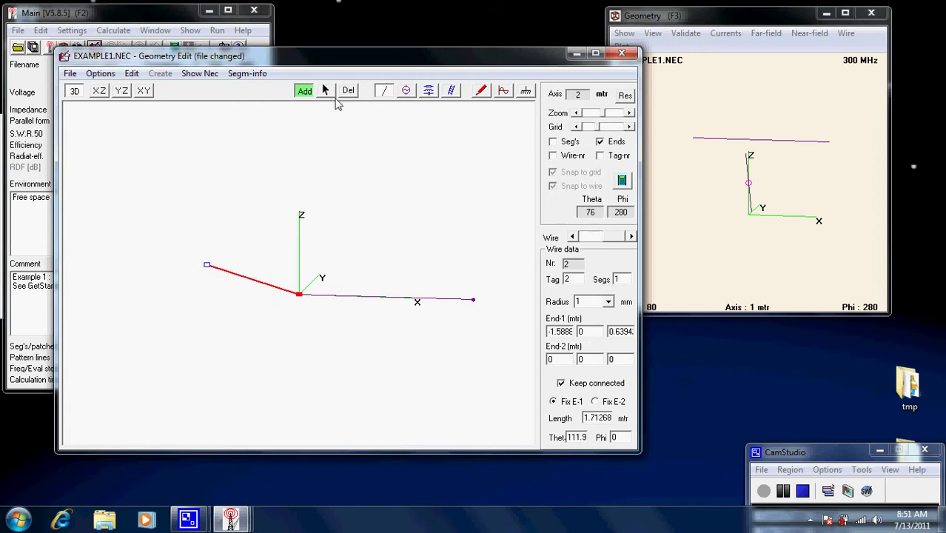
left_click(325, 90)
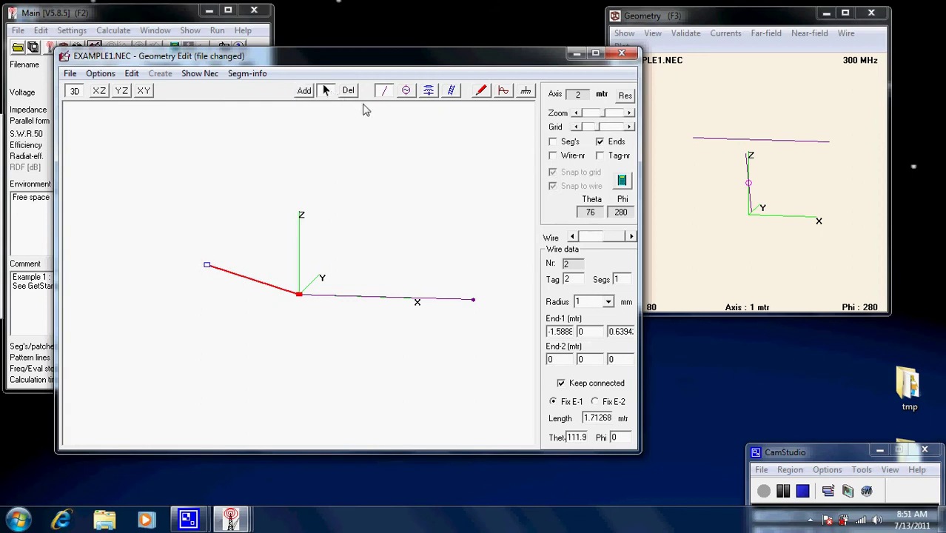
left_click(349, 91)
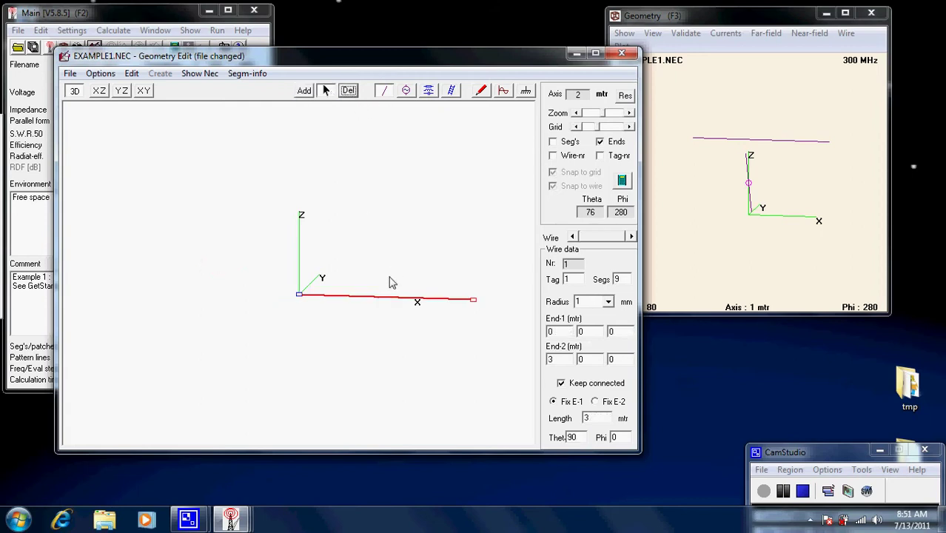
Step: Raise the whole wire to Z = 4 m in the XZ plane view and inspect it in the 3D view
left_click_drag(347, 334, 358, 292)
left_click_drag(298, 292, 300, 215)
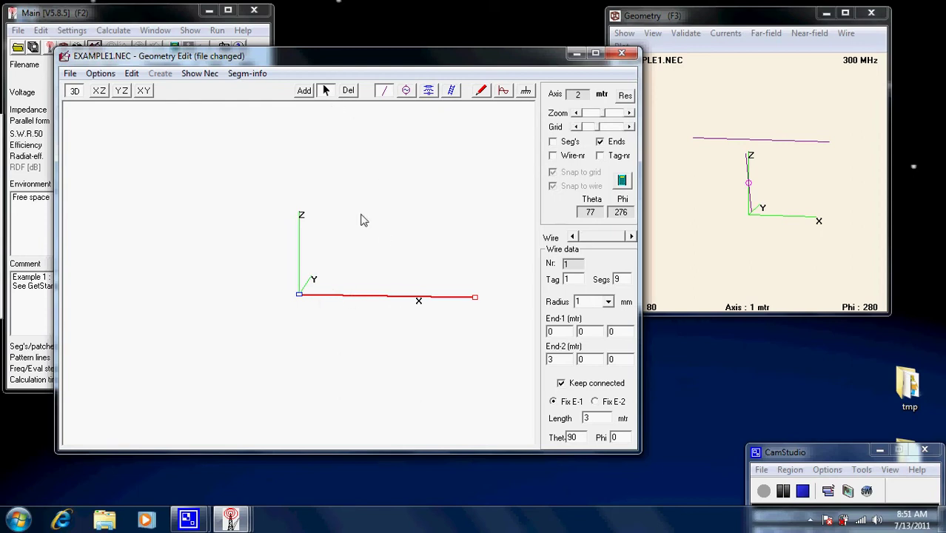
left_click(100, 91)
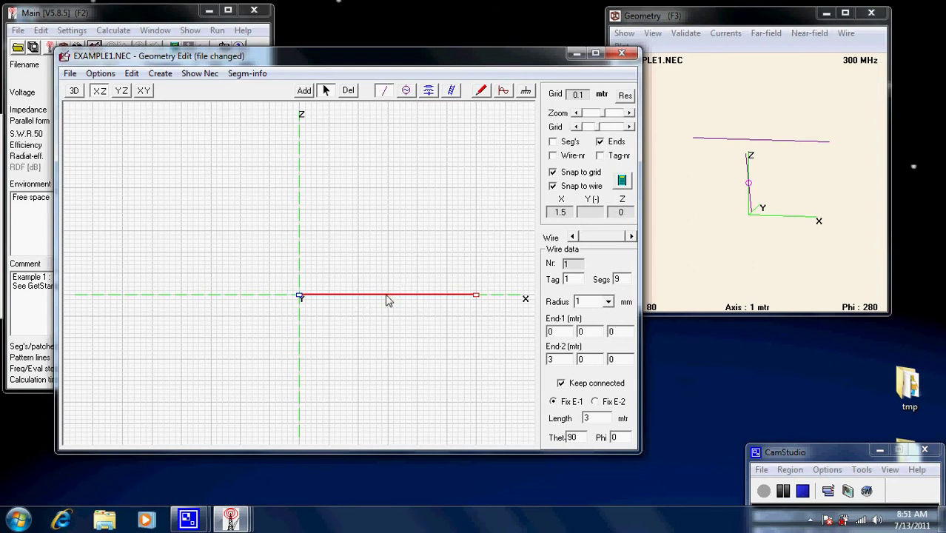
left_click_drag(385, 295, 388, 130)
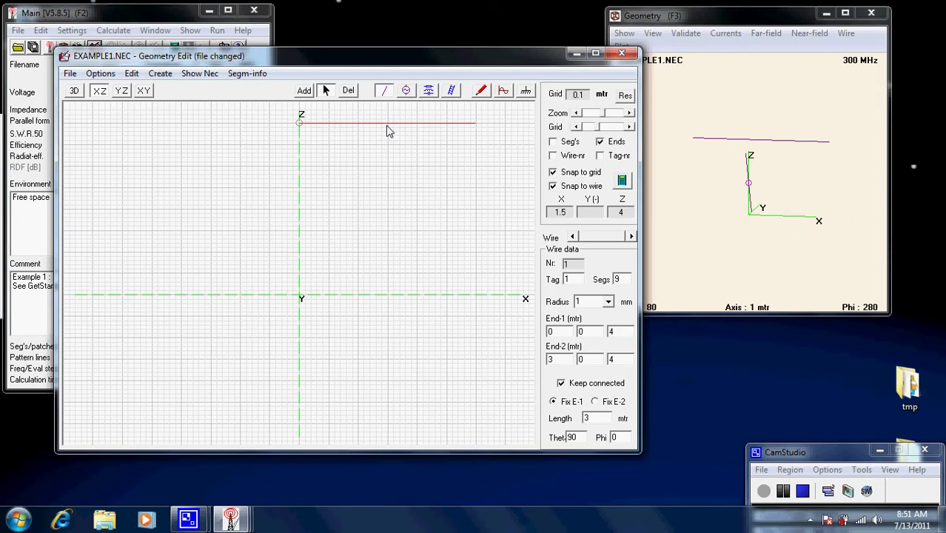
left_click_drag(390, 130, 387, 125)
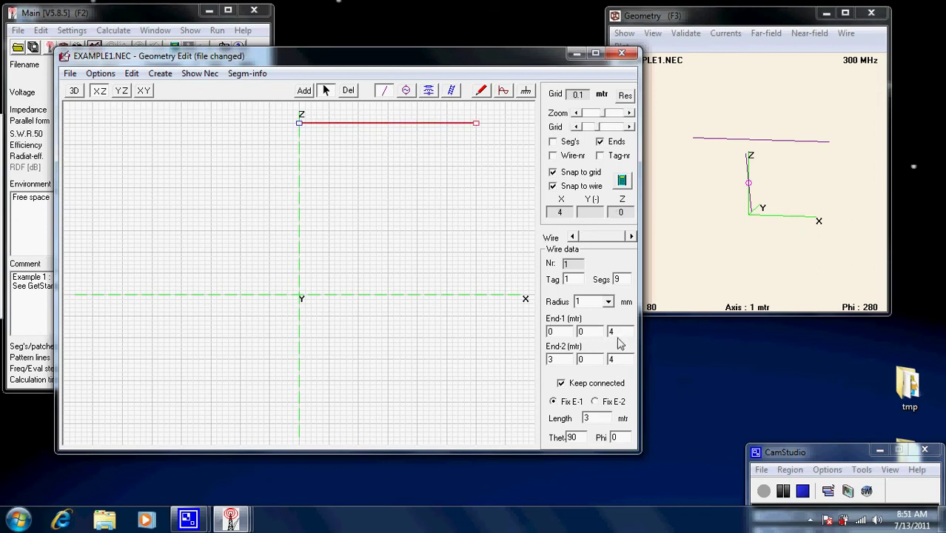
left_click(75, 91)
left_click_drag(414, 266, 382, 261)
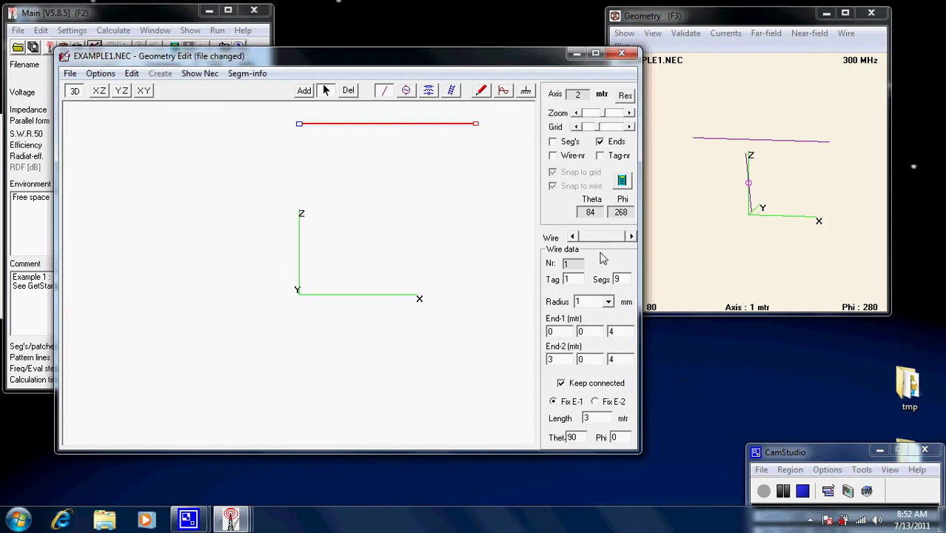
Step: Add a voltage source on the wire's centre segment 5 and delete the extra source placed beside it
left_click(407, 91)
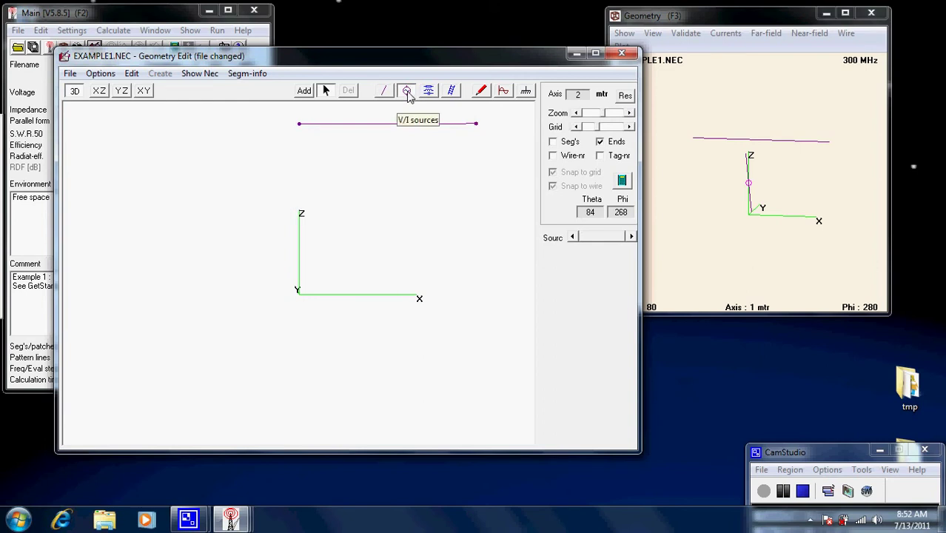
left_click(306, 91)
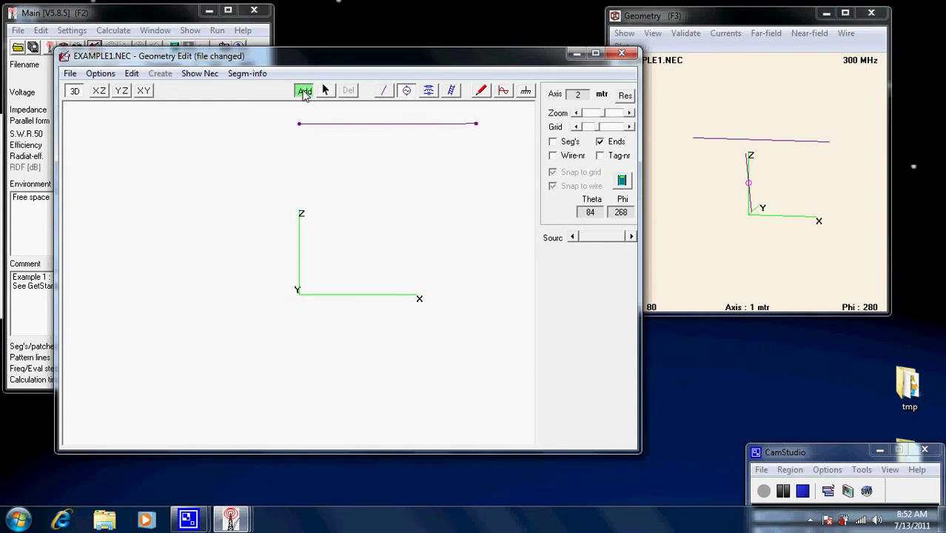
left_click(386, 125)
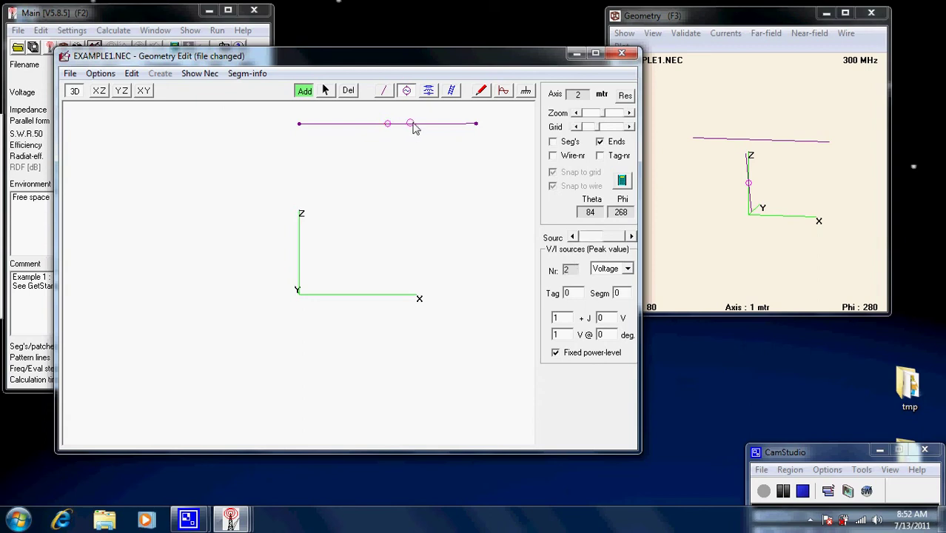
left_click(409, 125)
left_click(349, 91)
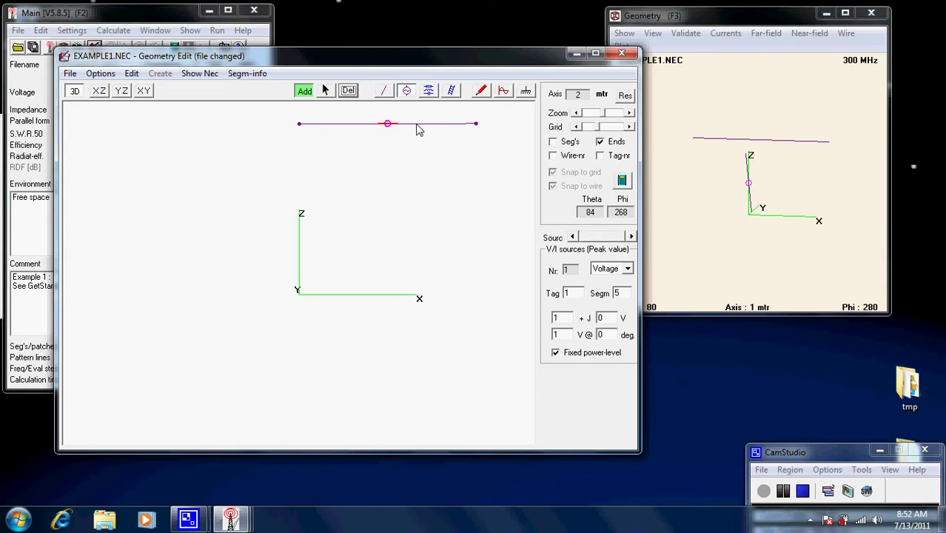
Step: Move the voltage source to the neighbouring segment and back to segment 5
left_click(325, 90)
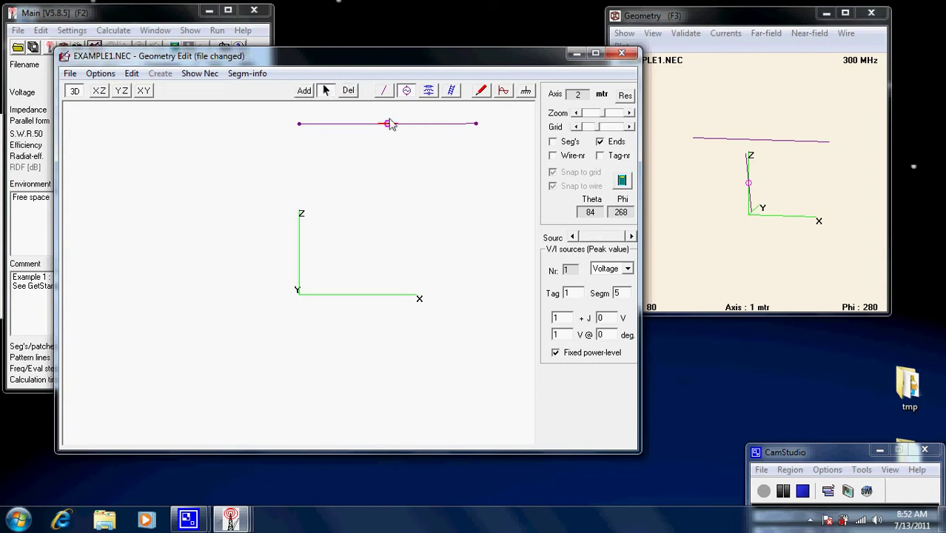
left_click_drag(390, 129, 408, 127)
left_click_drag(408, 126, 389, 125)
double_click(625, 296)
Step: Set the model's frequency to 50 MHz and review the wire data and the frequency settings
left_click(623, 182)
left_click(506, 94)
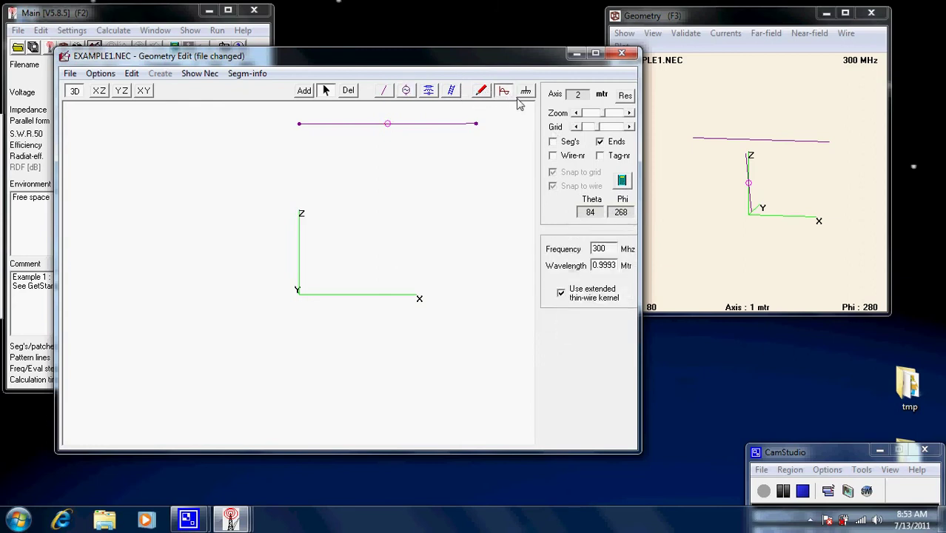
double_click(611, 253)
left_click(305, 90)
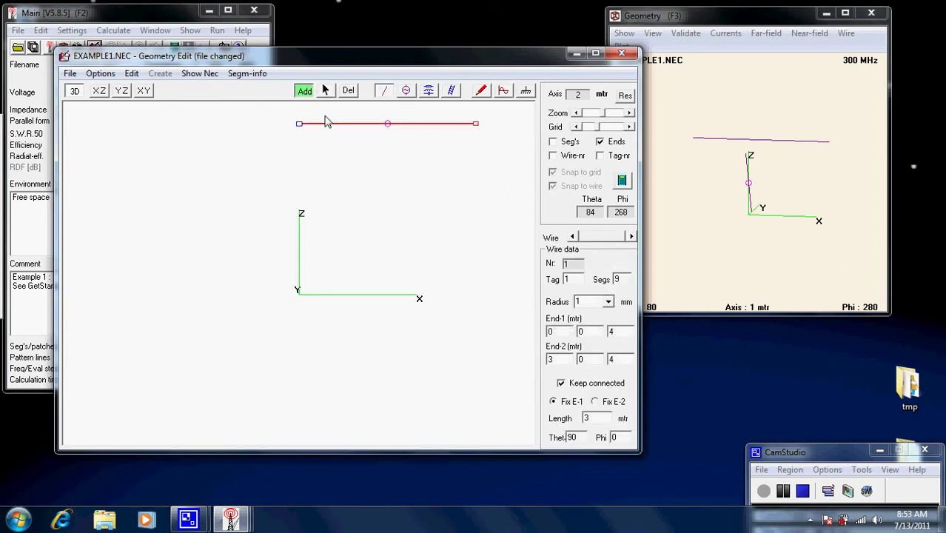
left_click(503, 92)
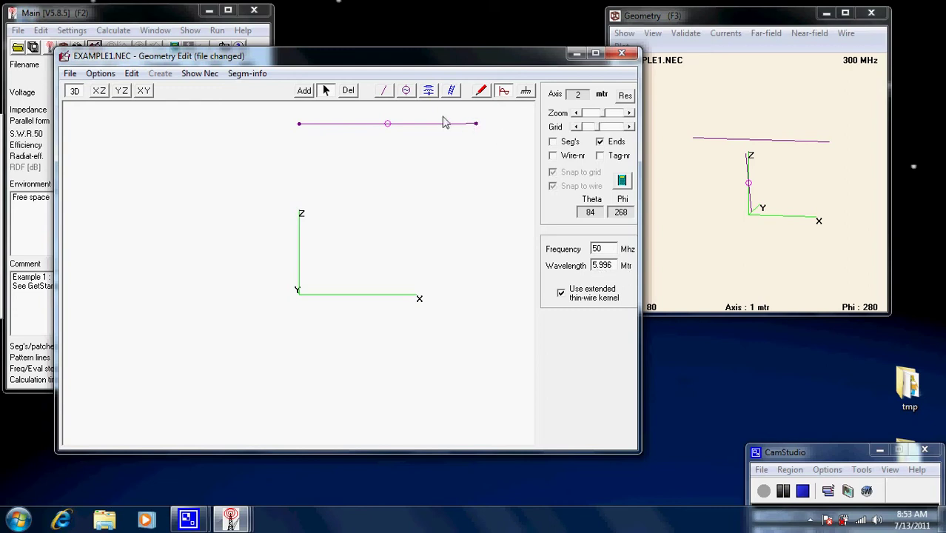
Step: Generate the full far-field pattern at 50 MHz with 5-degree resolution and view its horizontal and vertical planes
left_click(621, 181)
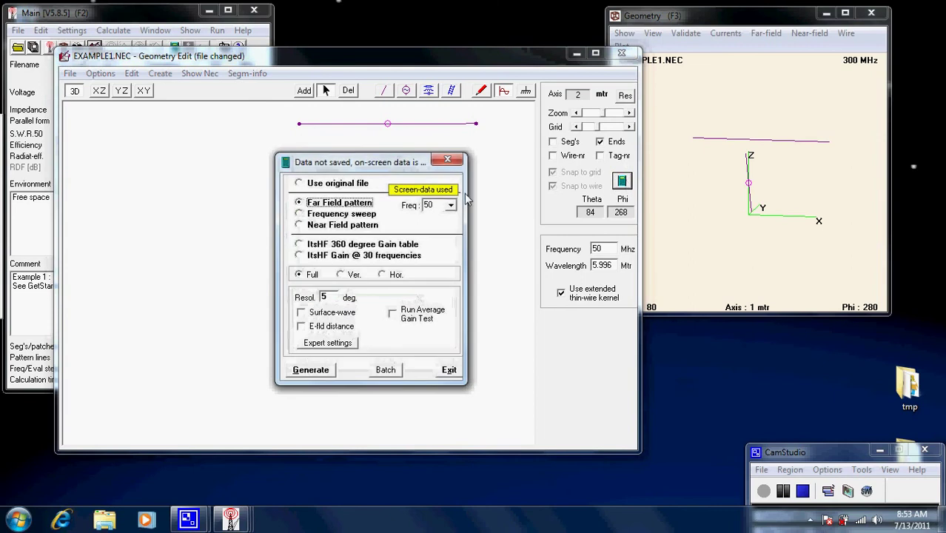
left_click(326, 369)
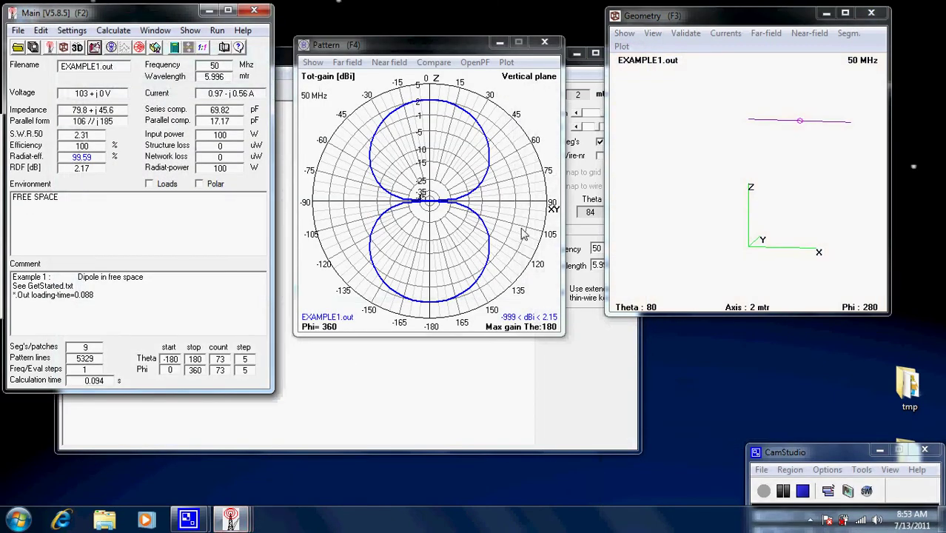
left_click(522, 234)
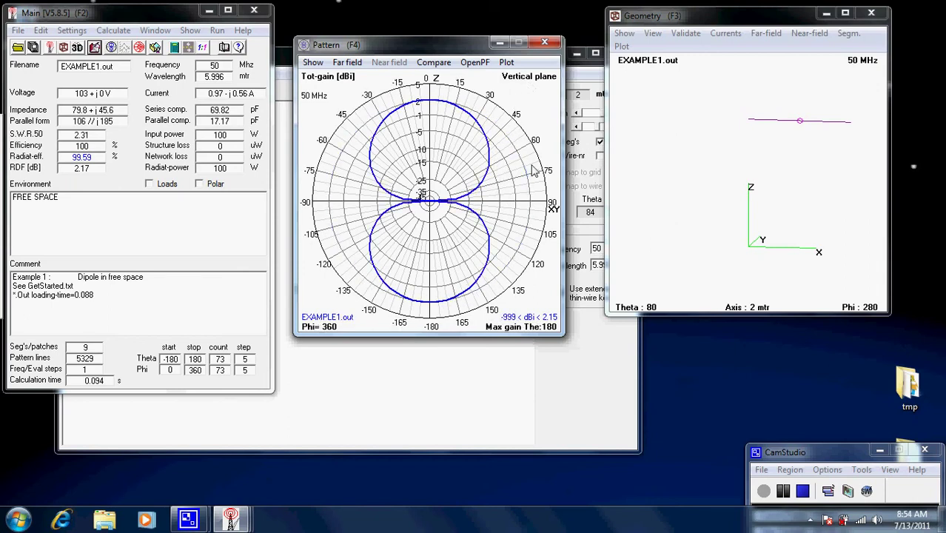
key("h")
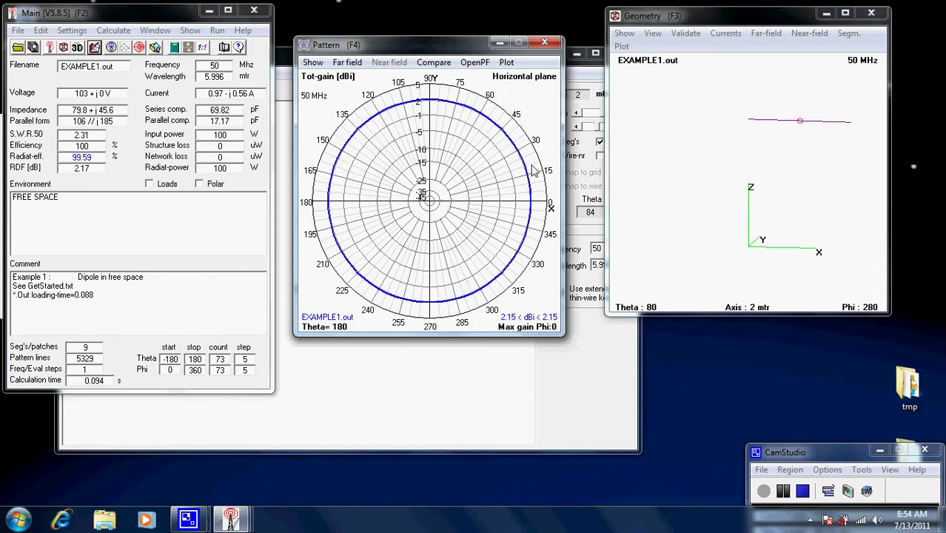
key("v")
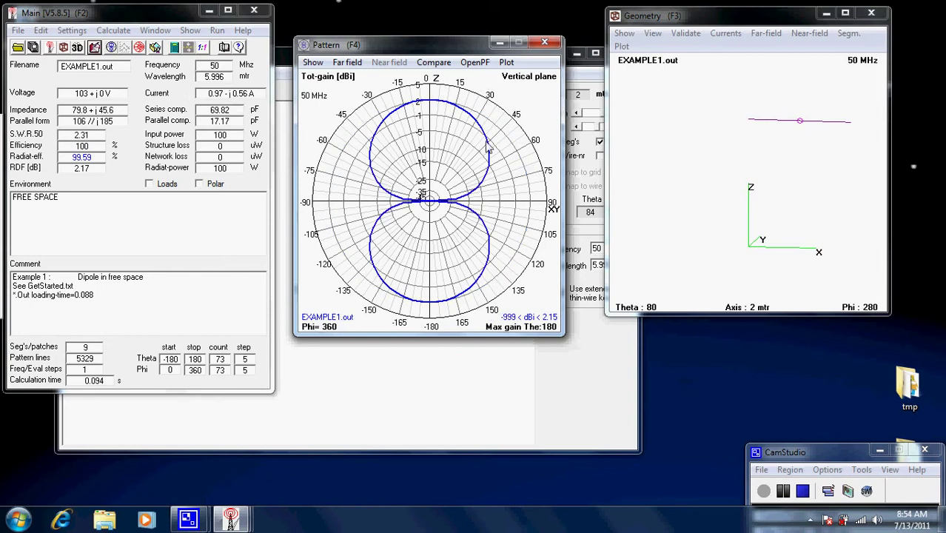
Step: Return to the geometry editor and set the ground type to Real ground with the "Rocky, steep hills" preset
left_click(466, 377)
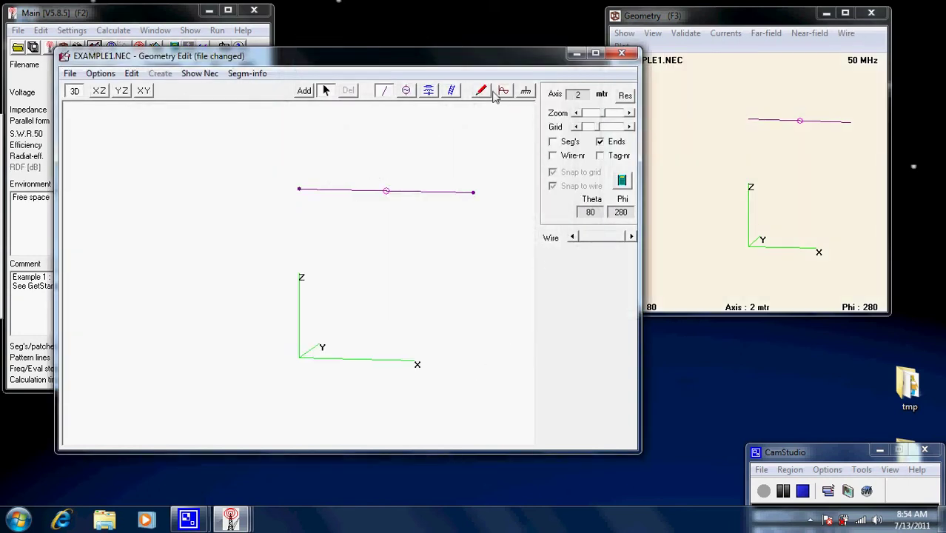
left_click(525, 91)
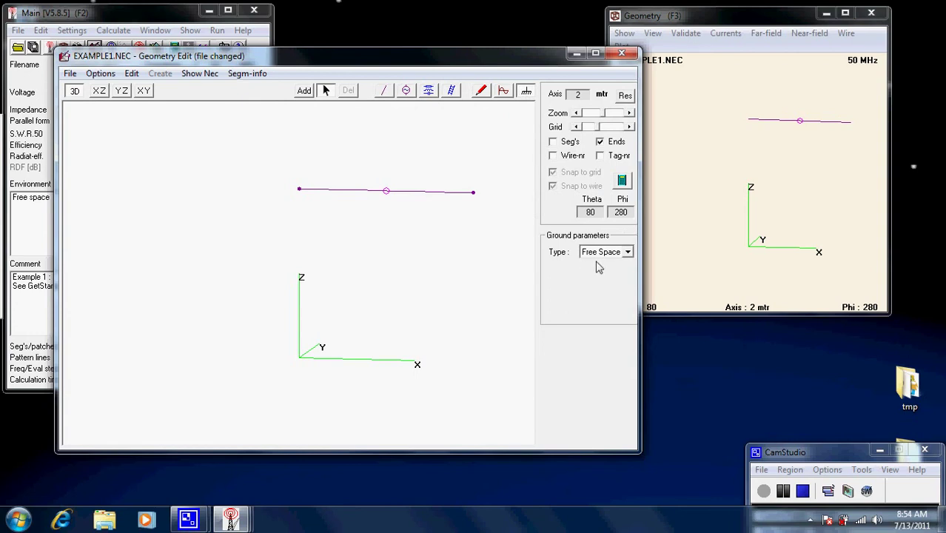
left_click(628, 252)
left_click(609, 290)
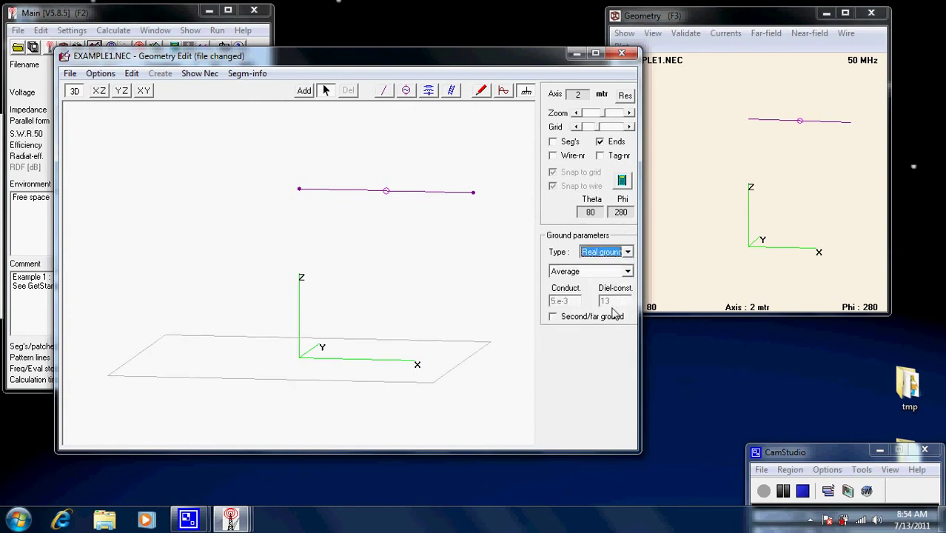
left_click(627, 272)
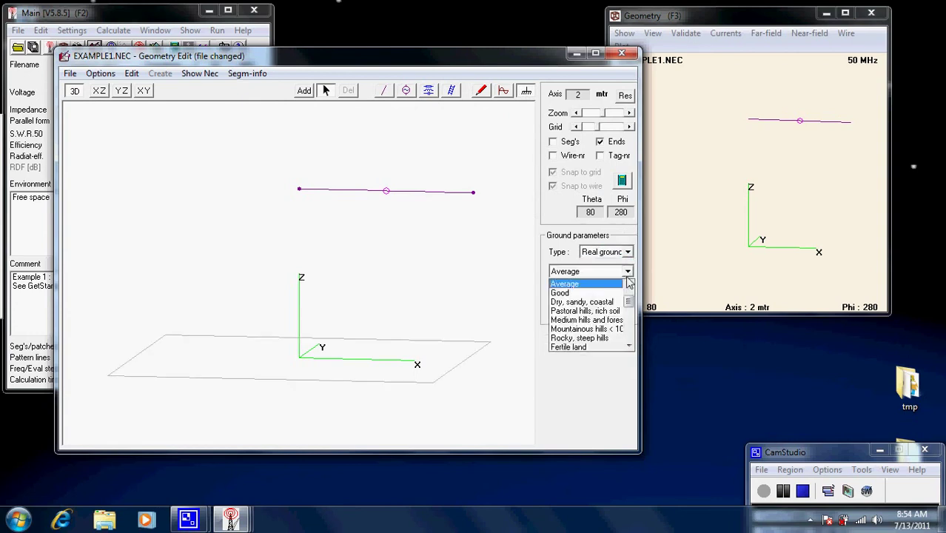
left_click(599, 338)
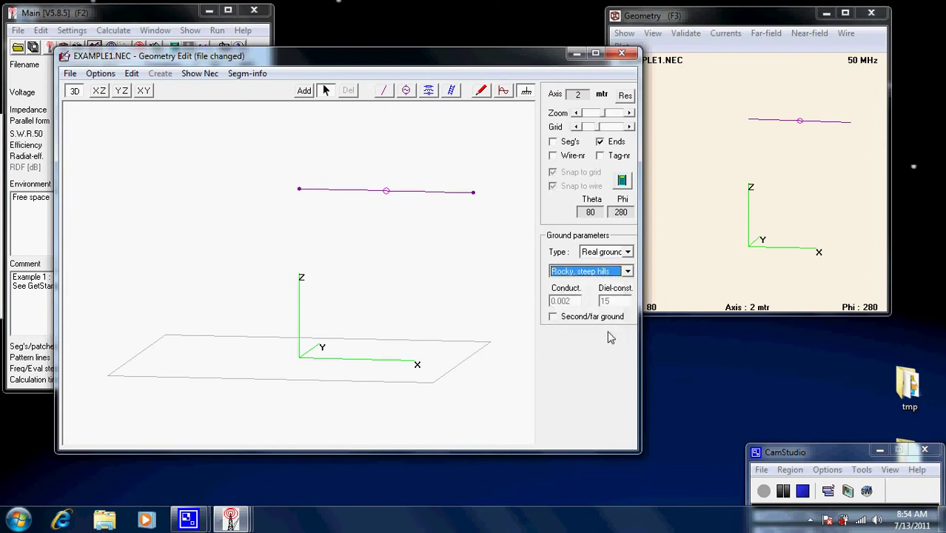
left_click(458, 273)
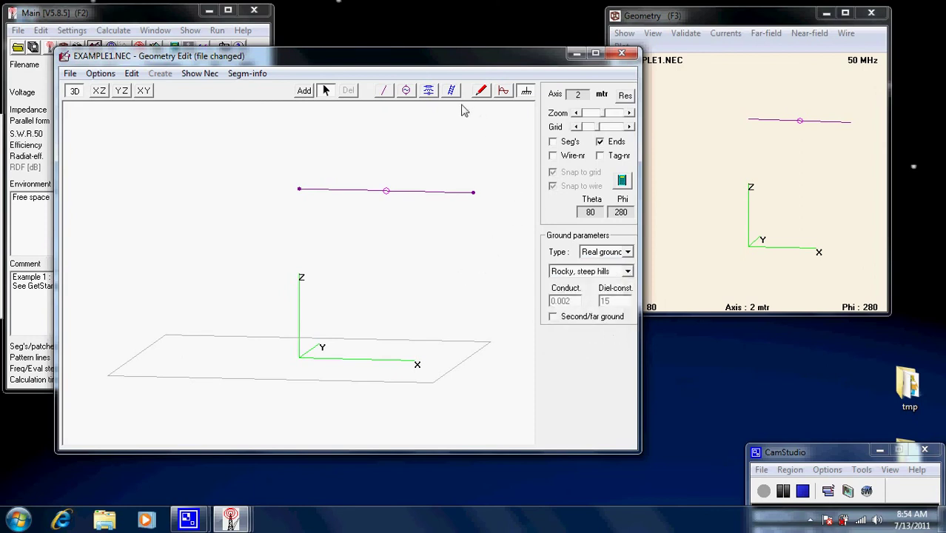
Step: Generate the far-field pattern over the real ground at 50 MHz and compare its vertical and horizontal planes
left_click(624, 182)
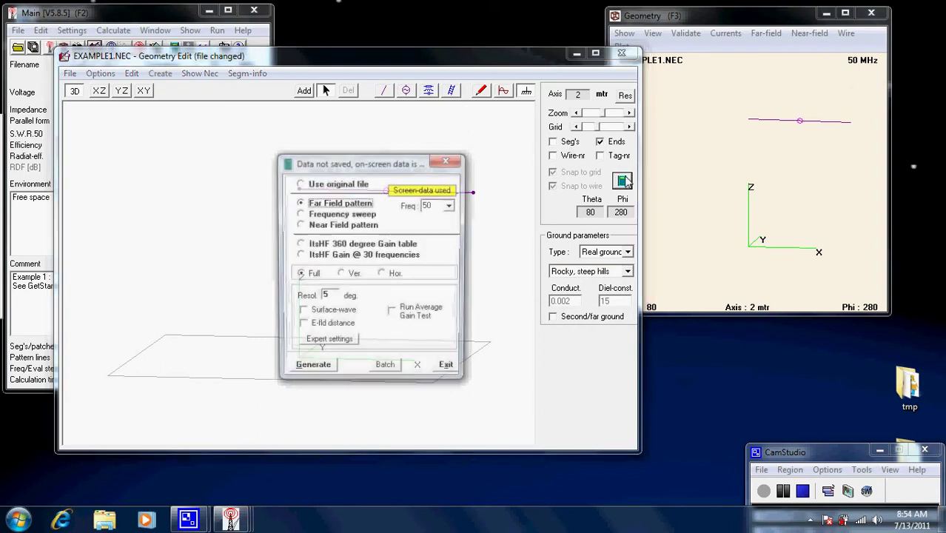
left_click(326, 365)
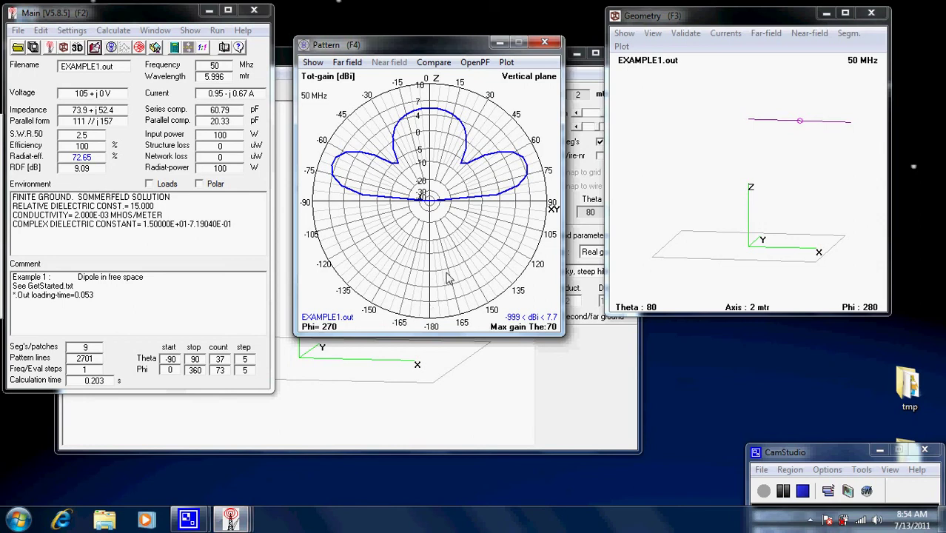
key("space")
key("space")
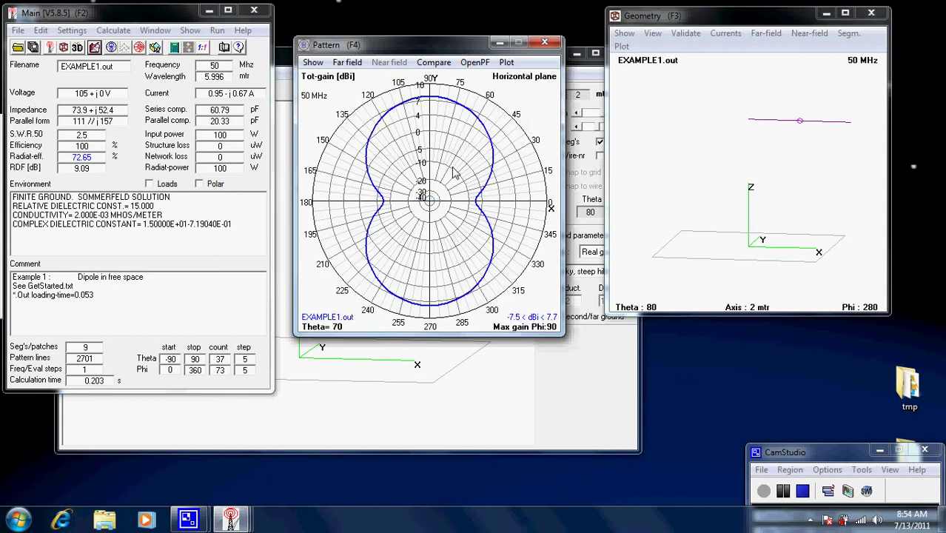
left_click(455, 173)
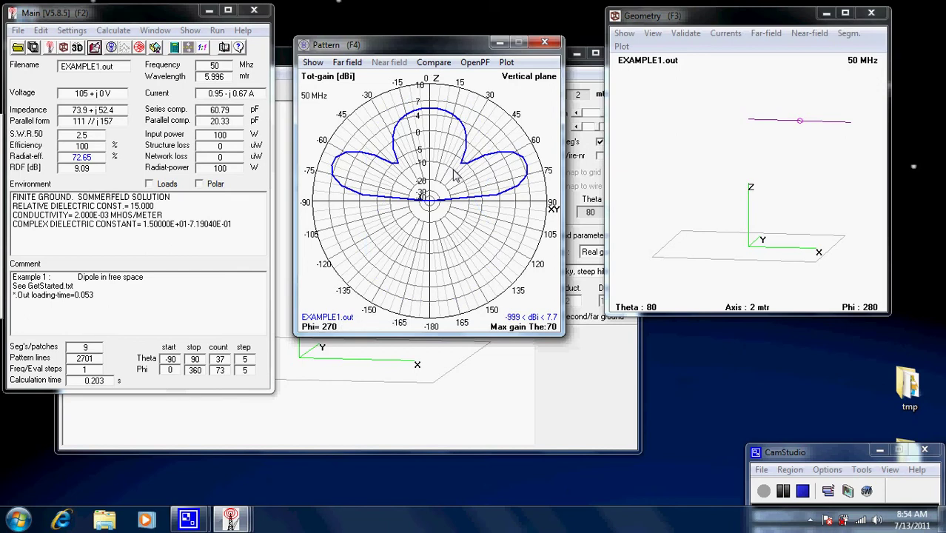
Step: Read the gain, angle and beamwidth of the main lobes in the vertical pattern
left_click(454, 172)
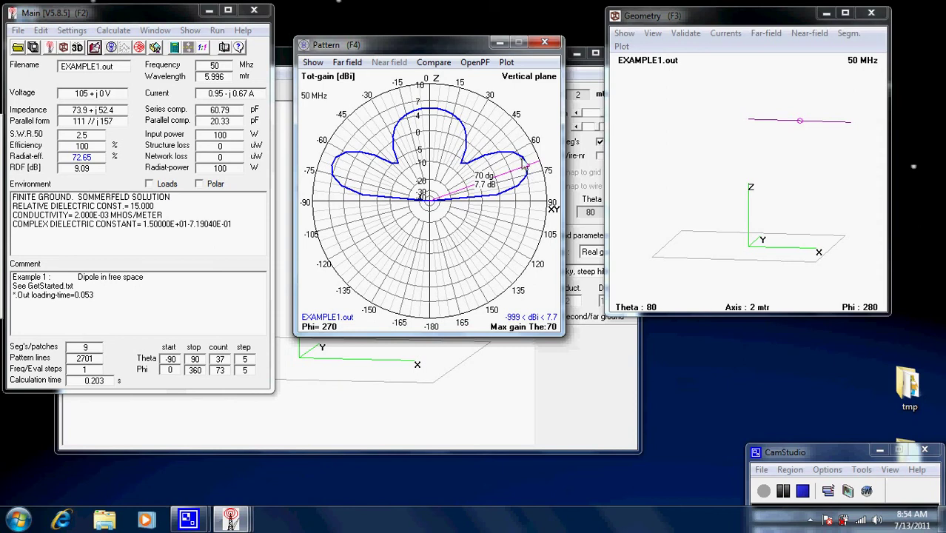
left_click(525, 185)
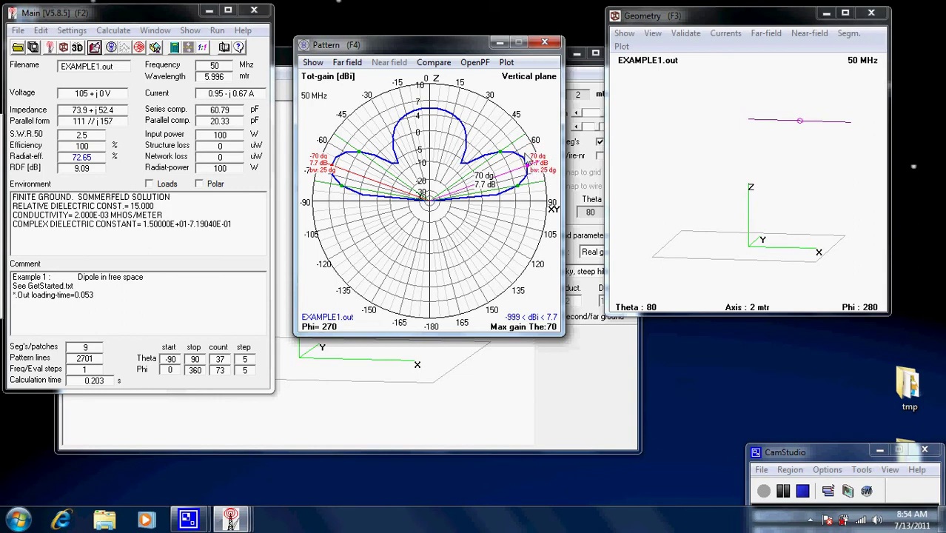
mouse_move(523, 154)
left_mouse_down()
mouse_move(448, 98)
mouse_move(395, 97)
mouse_move(364, 118)
mouse_move(353, 148)
mouse_move(353, 134)
mouse_move(398, 100)
mouse_move(453, 93)
mouse_move(495, 113)
mouse_move(527, 176)
mouse_move(500, 125)
mouse_move(478, 115)
mouse_move(531, 164)
left_mouse_up()
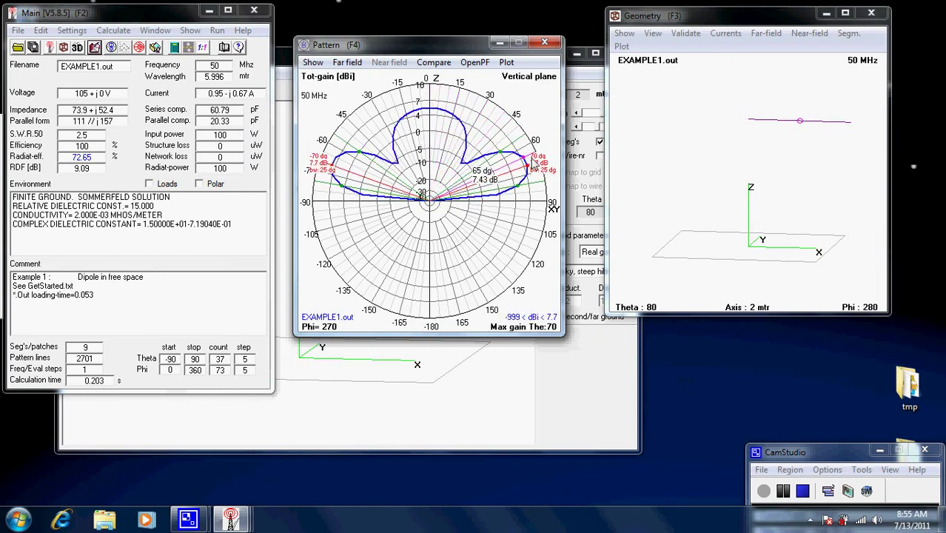
Step: Alternate between the horizontal and vertical planes of the real-ground pattern to compare their gain and lobe shapes
right_click(464, 235)
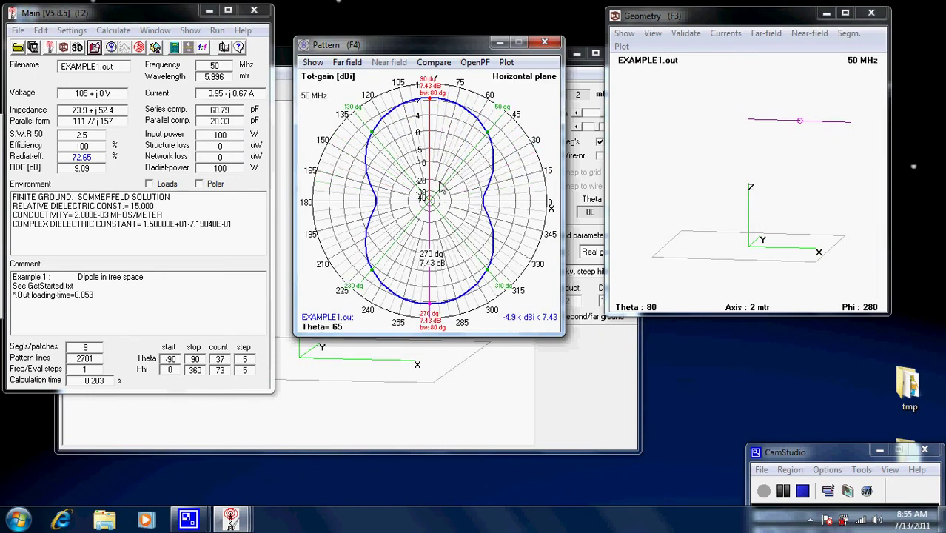
right_click(462, 207)
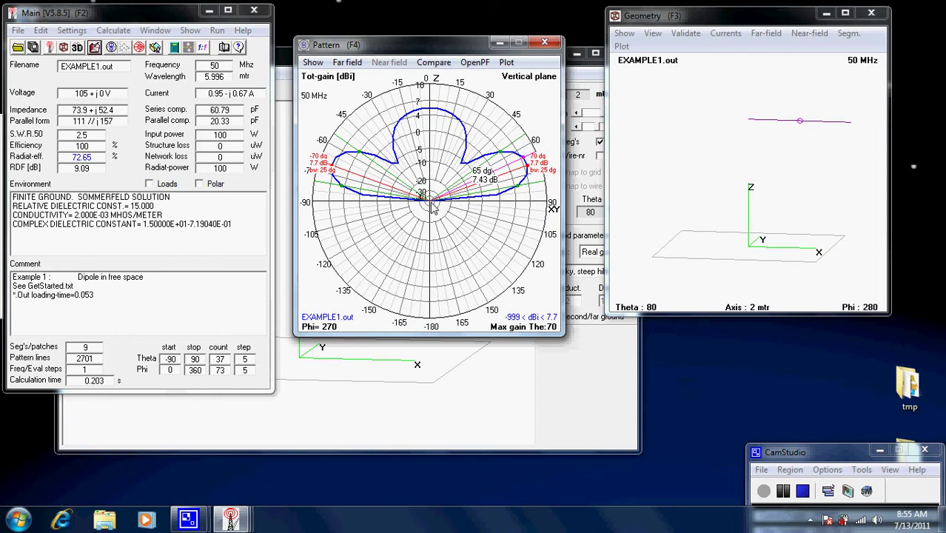
right_click(439, 212)
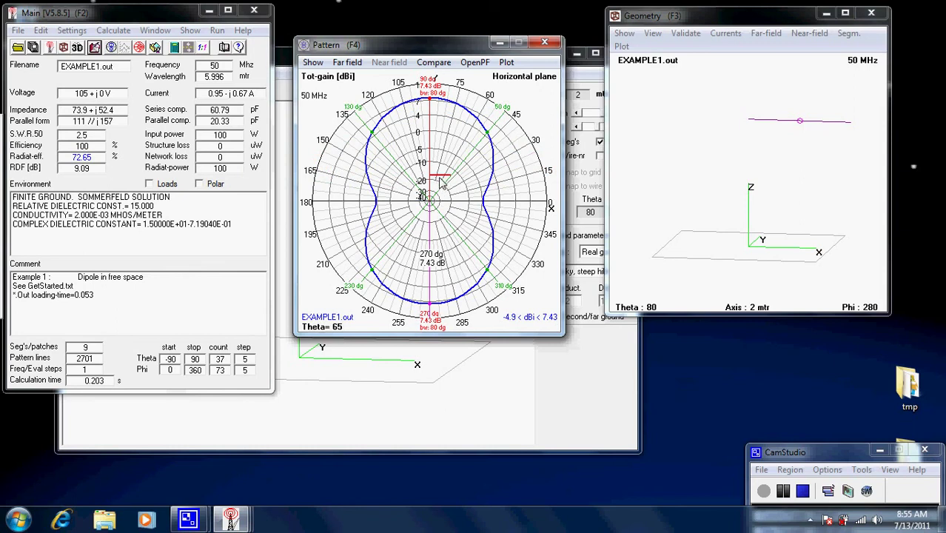
right_click(464, 236)
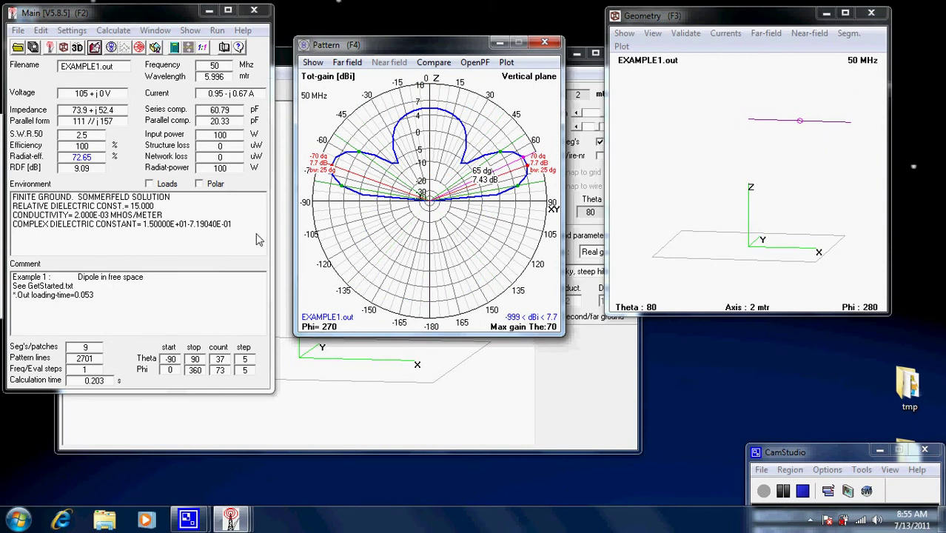
Step: Return to the geometry editor, save EXAMPLE1.NEC and close the editor
left_click(507, 430)
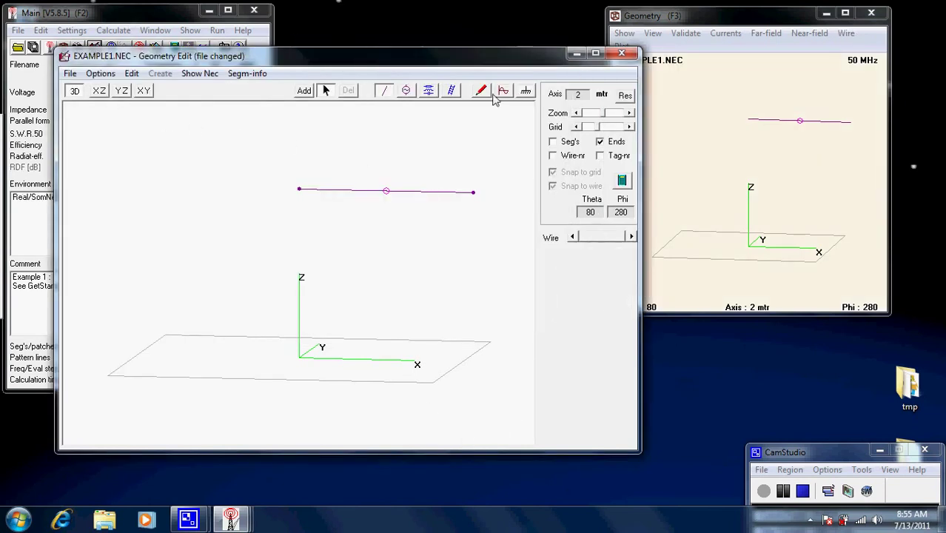
left_click(69, 74)
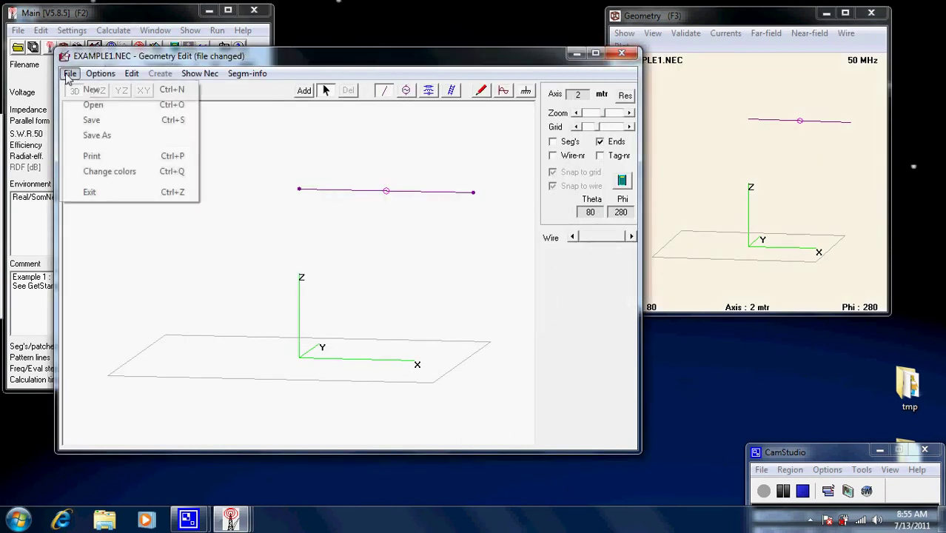
left_click(92, 120)
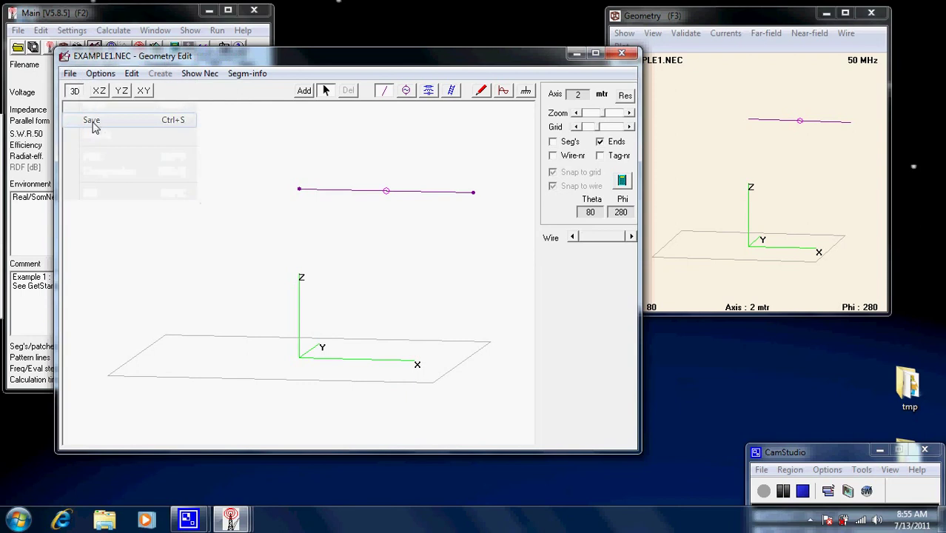
left_click(626, 58)
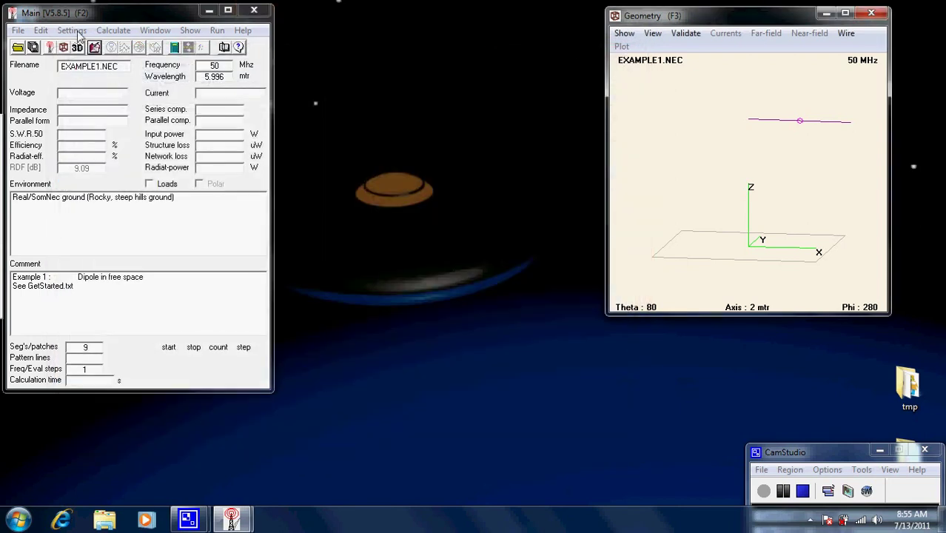
Step: Set the default editor to NEC editor (new) and open EXAMPLE1.NEC in it
left_click(72, 31)
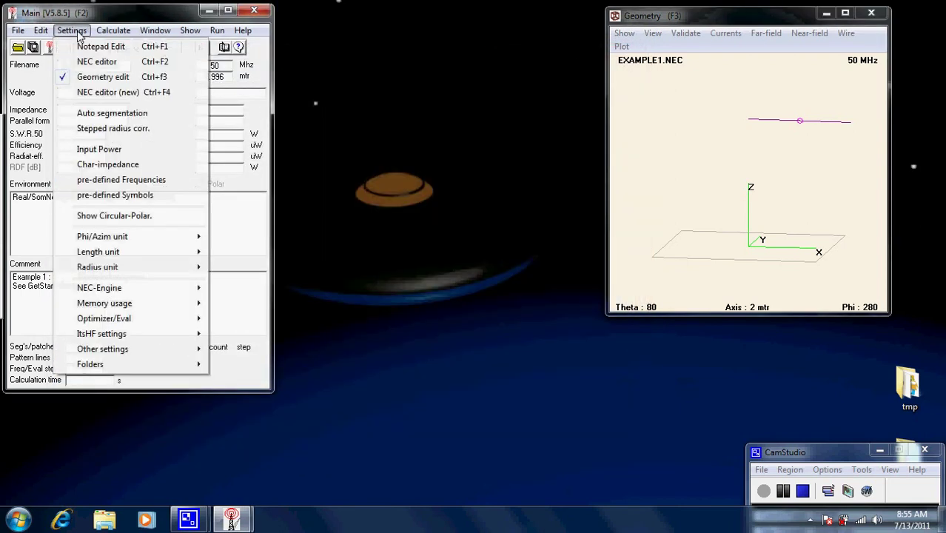
left_click(103, 92)
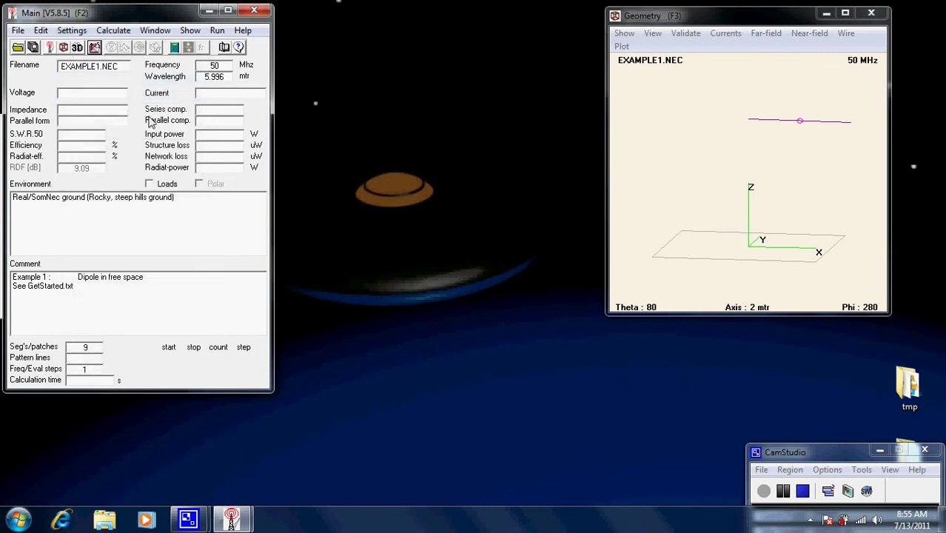
left_click(77, 33)
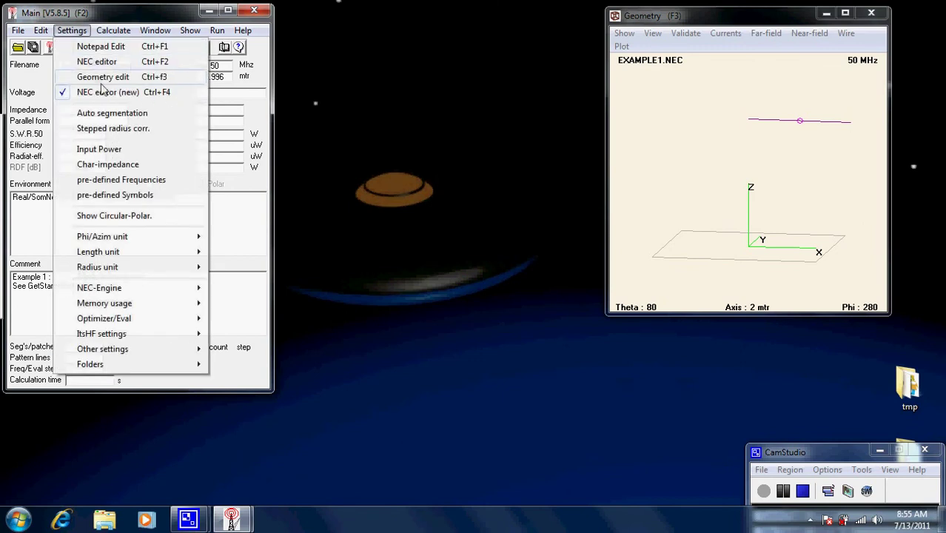
left_click(94, 15)
left_click(94, 48)
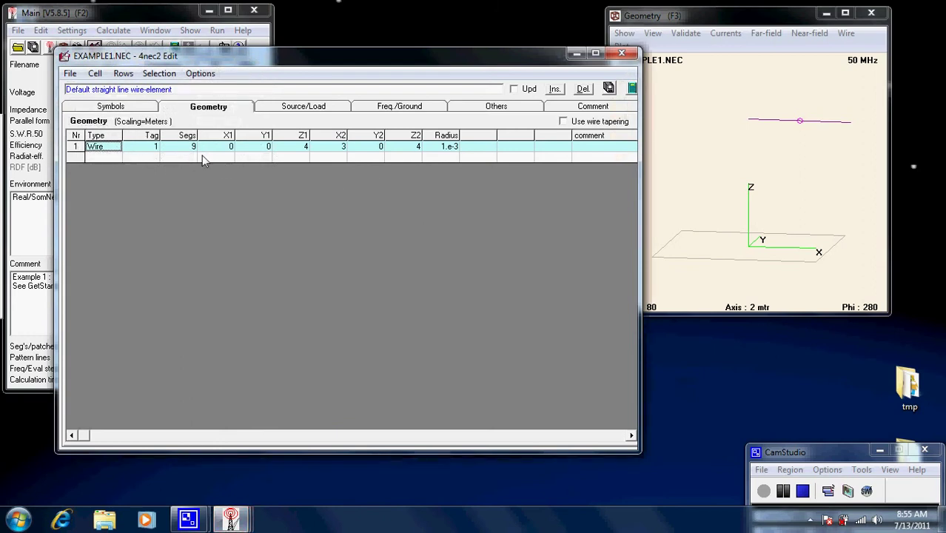
Step: Review the model's symbols, wire geometry, voltage source, frequency and ground settings, other options and comment in the NEC editor
left_click(127, 107)
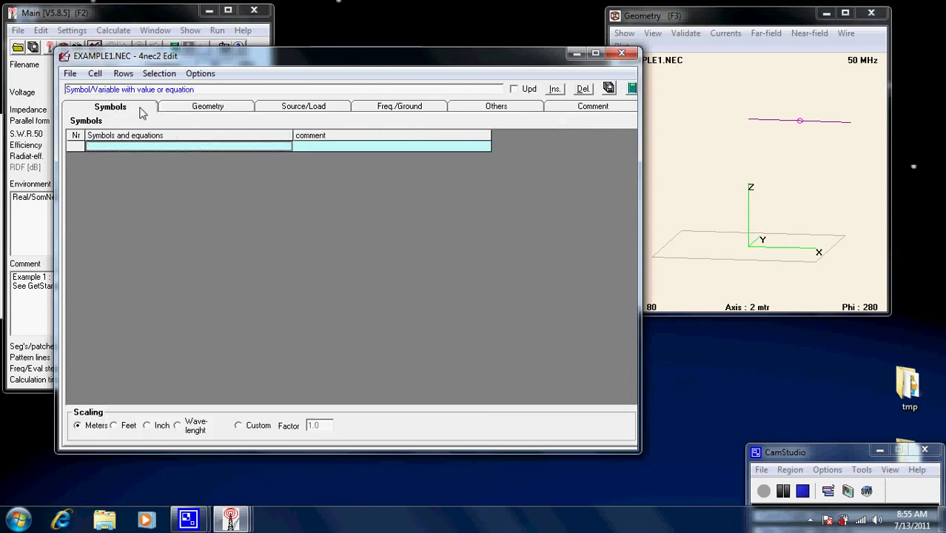
left_click(203, 107)
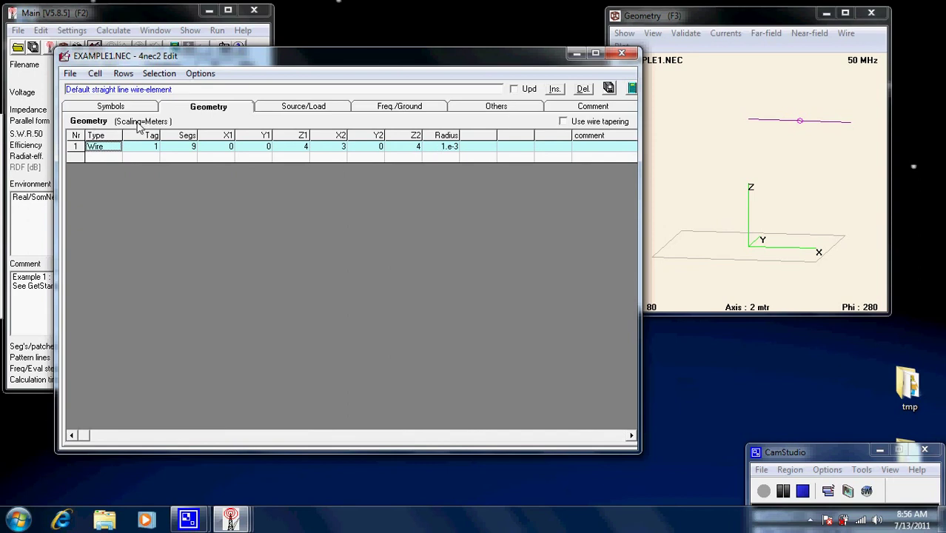
left_click(304, 107)
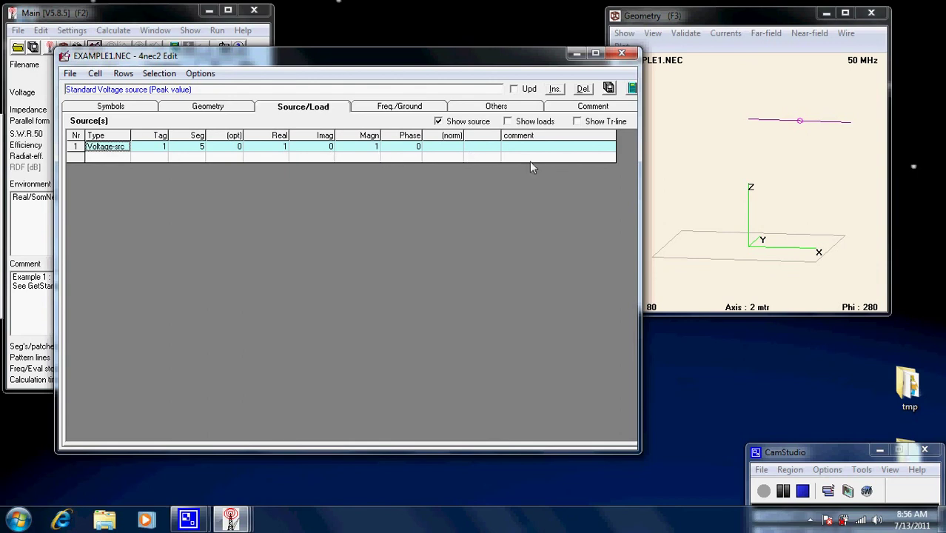
left_click(404, 108)
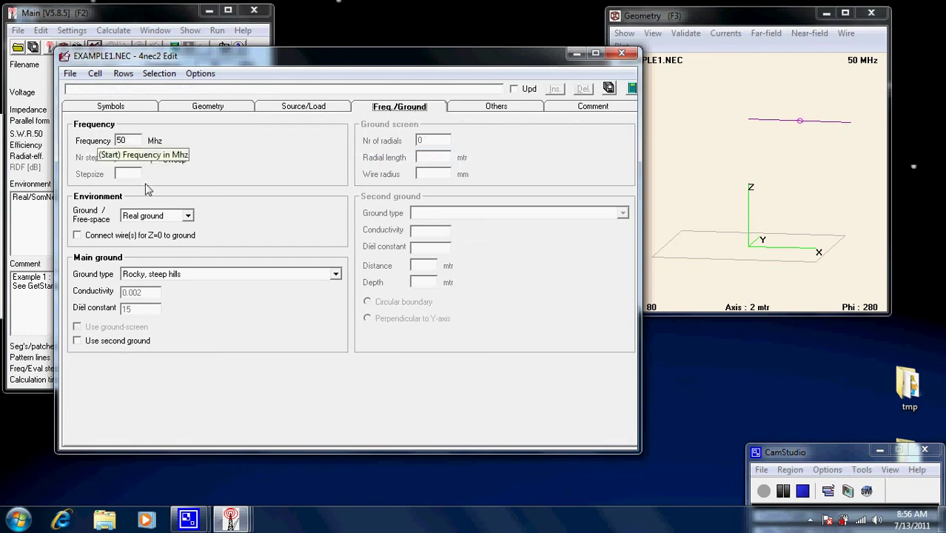
left_click(188, 216)
left_click(189, 216)
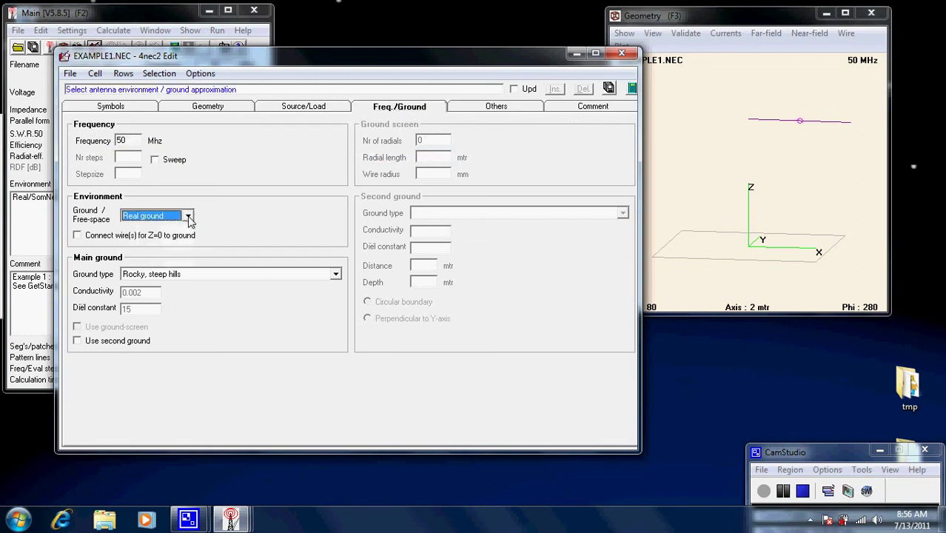
left_click(335, 275)
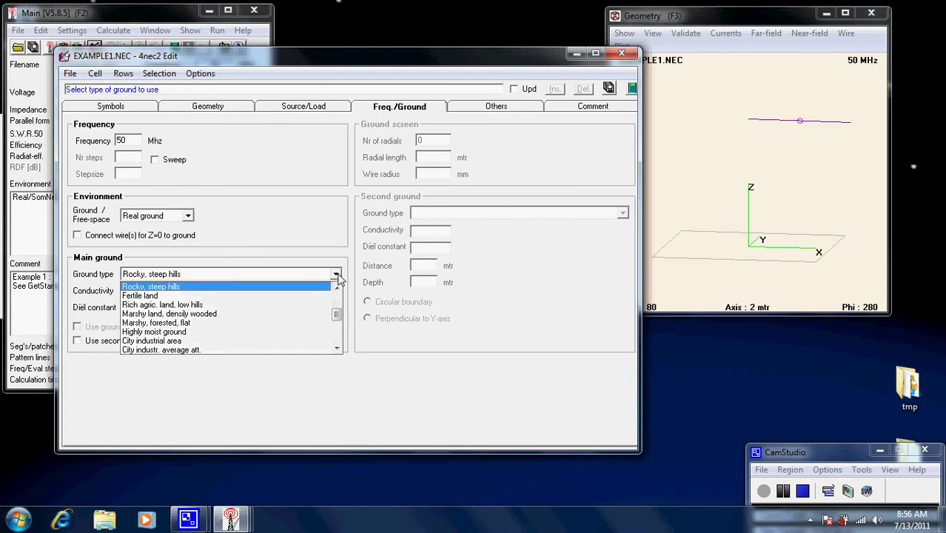
left_click(336, 275)
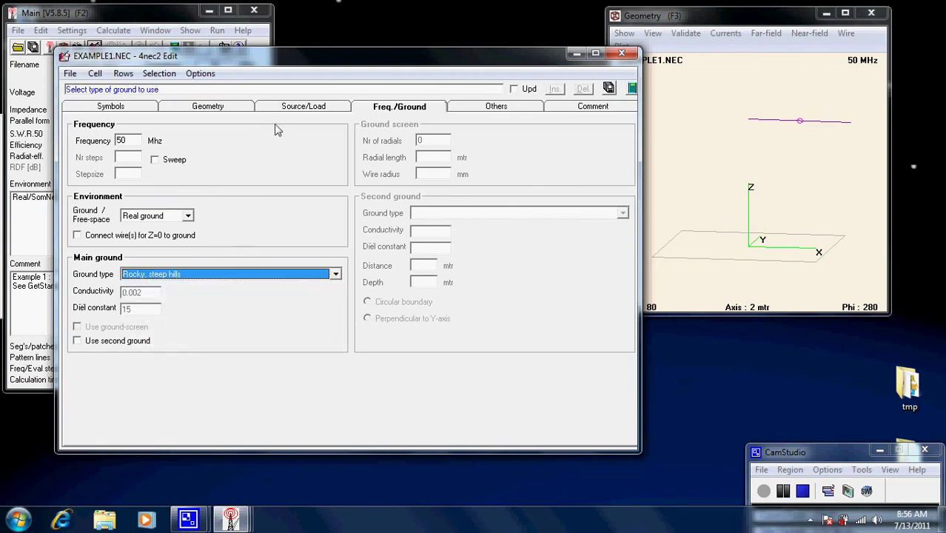
left_click(492, 108)
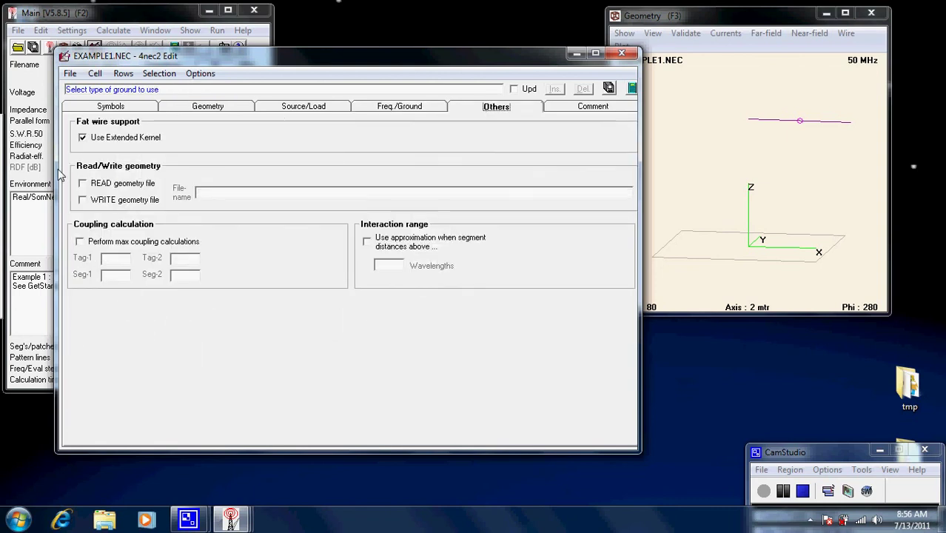
left_click(605, 109)
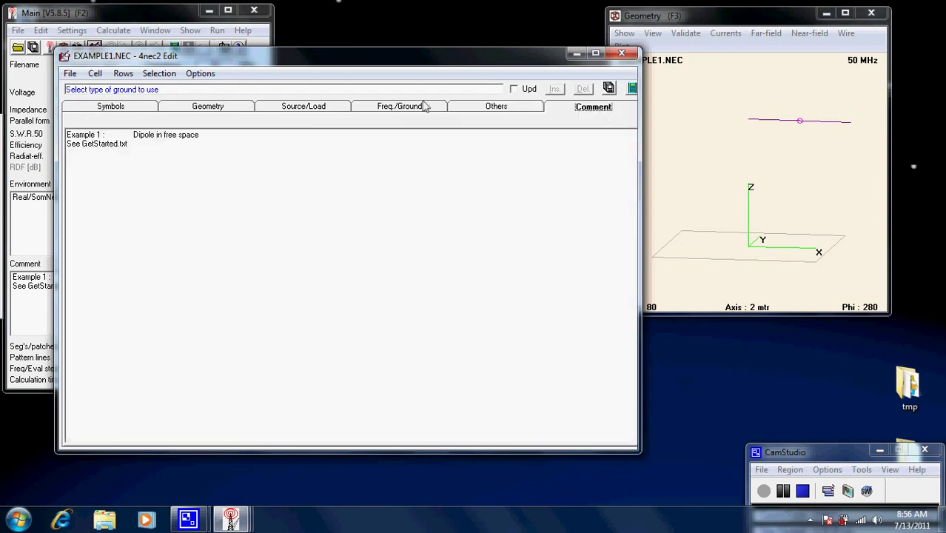
Step: Add a second wire to the geometry table with tag 2 and 9 segments
left_click(218, 110)
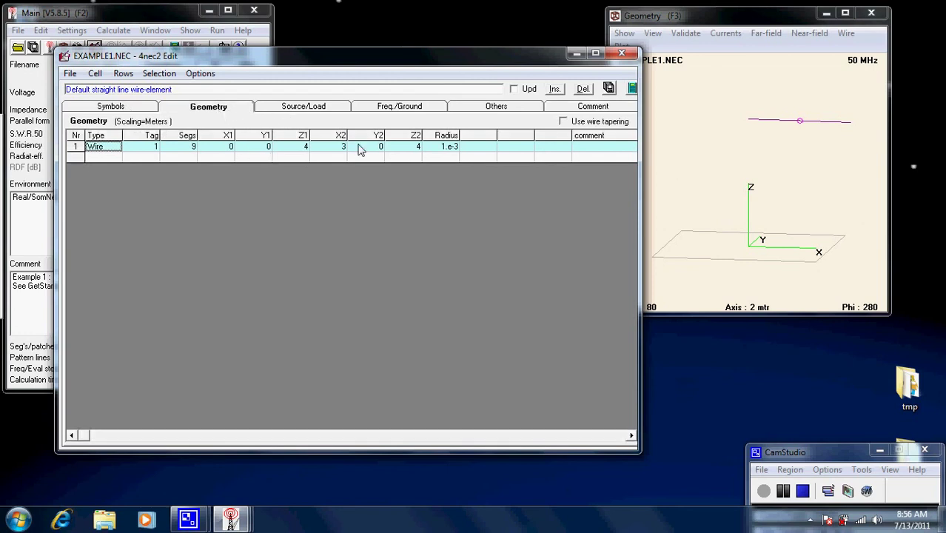
left_click(97, 159)
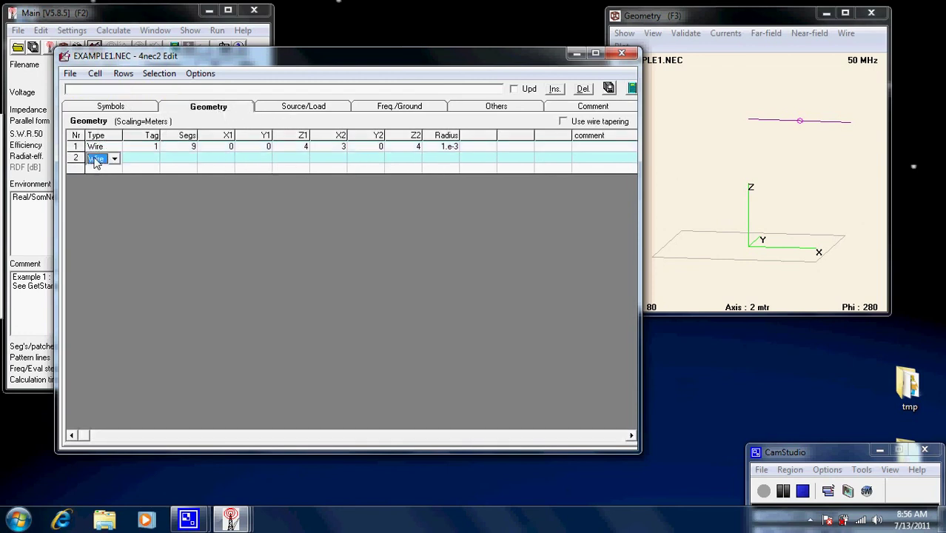
left_click(115, 158)
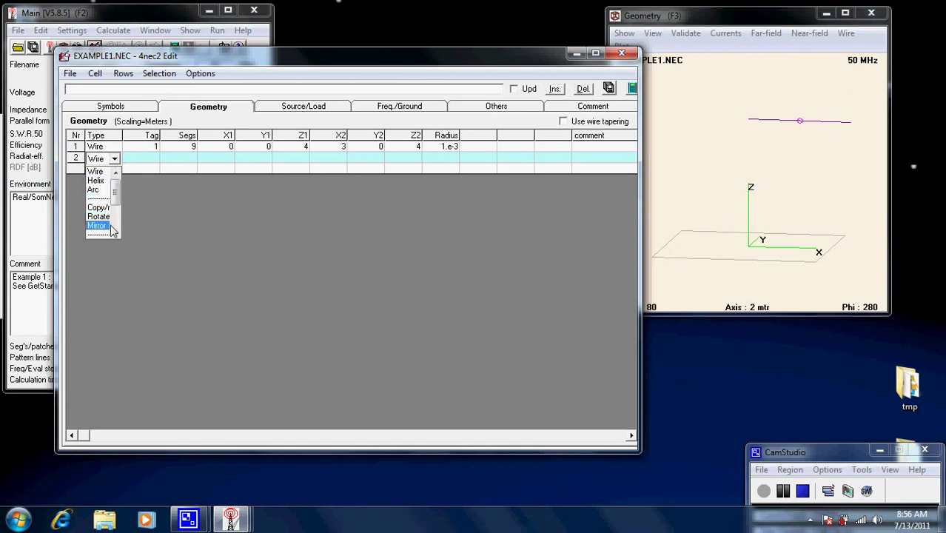
left_click(141, 157)
left_click(152, 160)
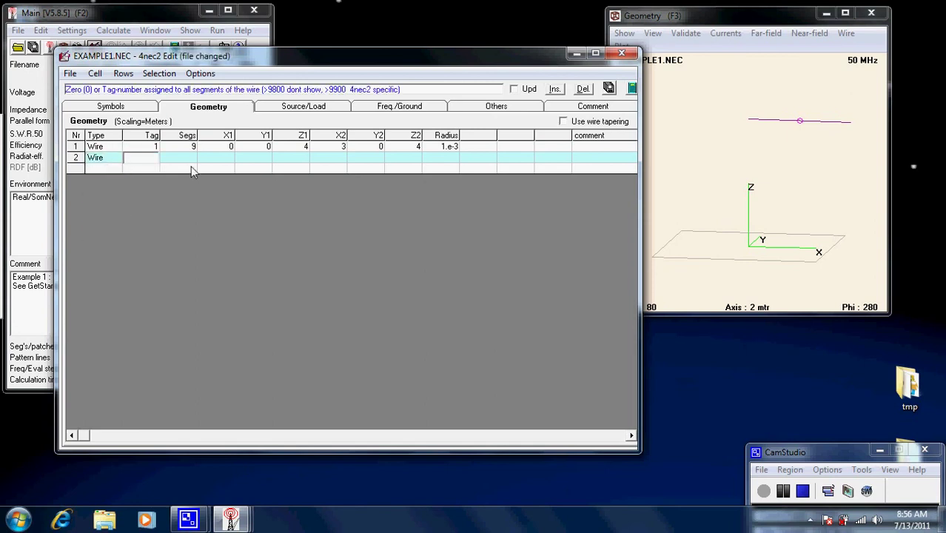
type("2")
left_click(191, 163)
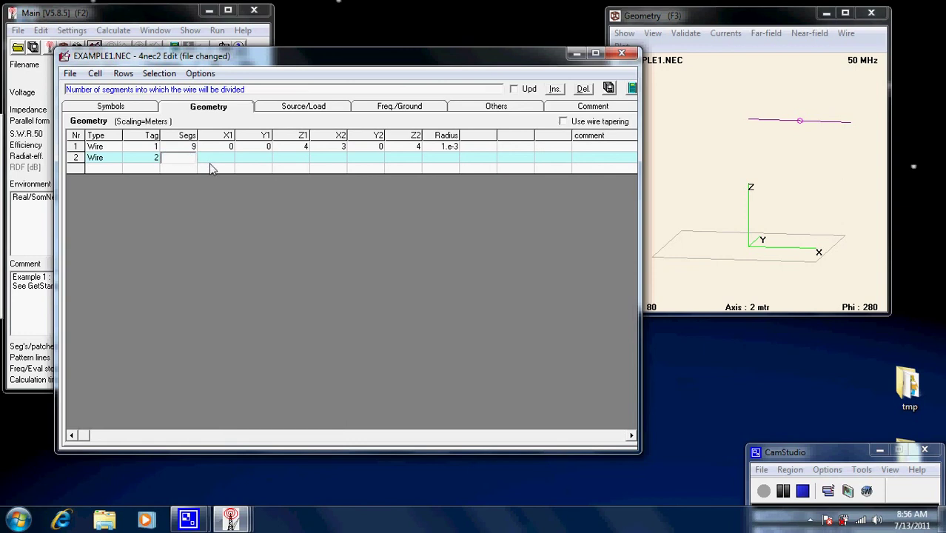
type("9")
Step: Set the first end of the second wire to X 1, Y 1, Z 3
left_click(230, 163)
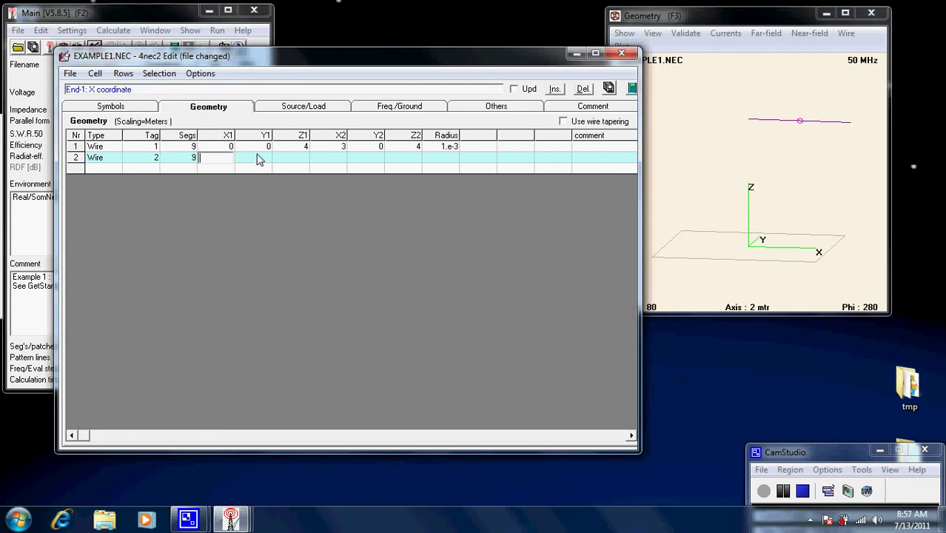
type("1")
left_click(270, 163)
type("1")
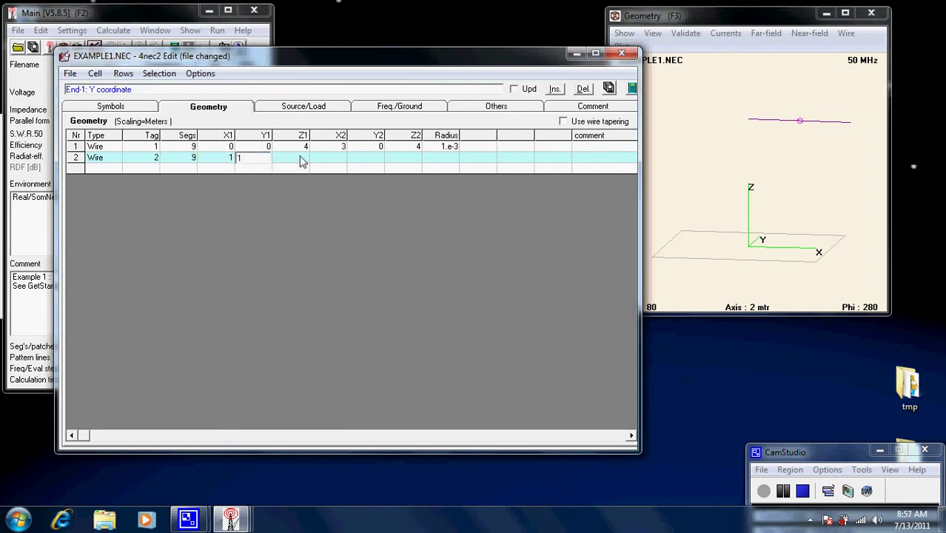
left_click(309, 161)
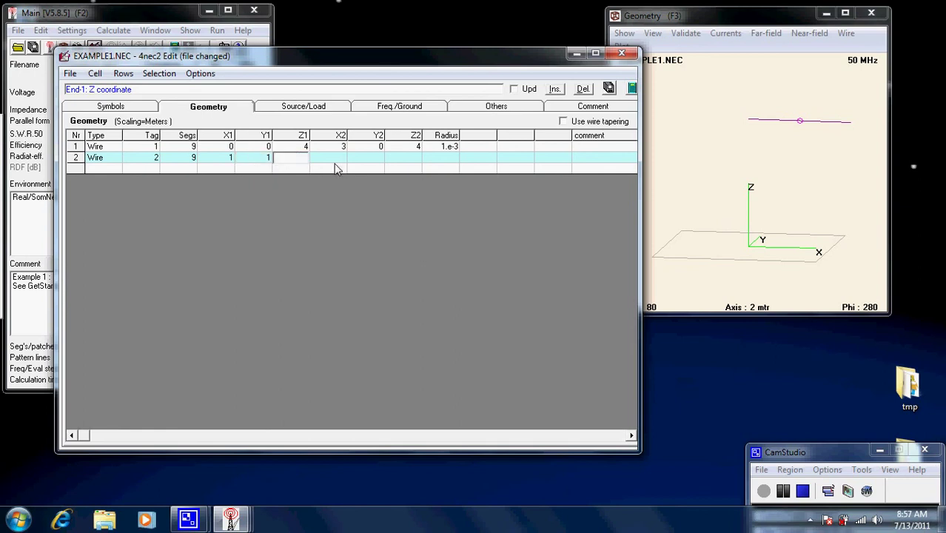
type("3")
Step: Set the second end of wire 2 to X 5, Y 5, Z 5 and its radius to 1e-3
left_click(350, 162)
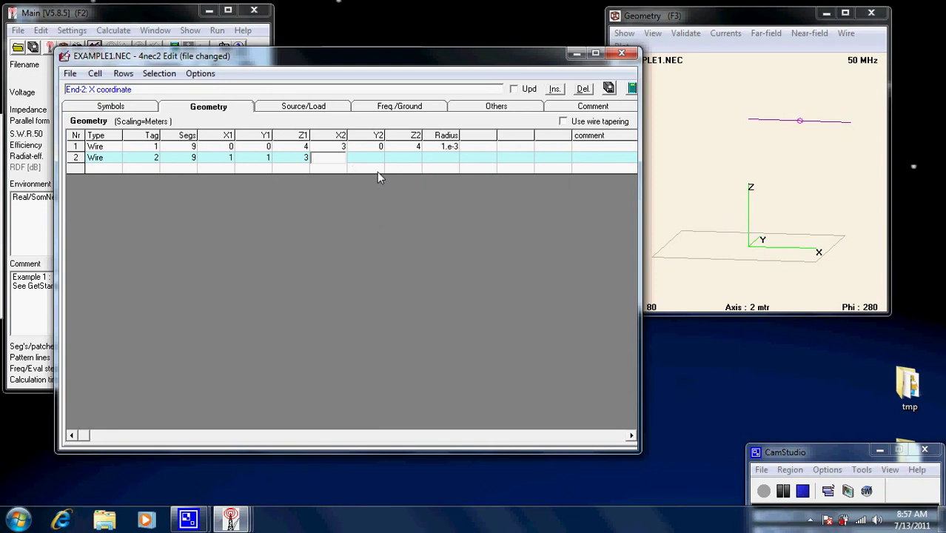
type("5")
key("Tab")
type("5")
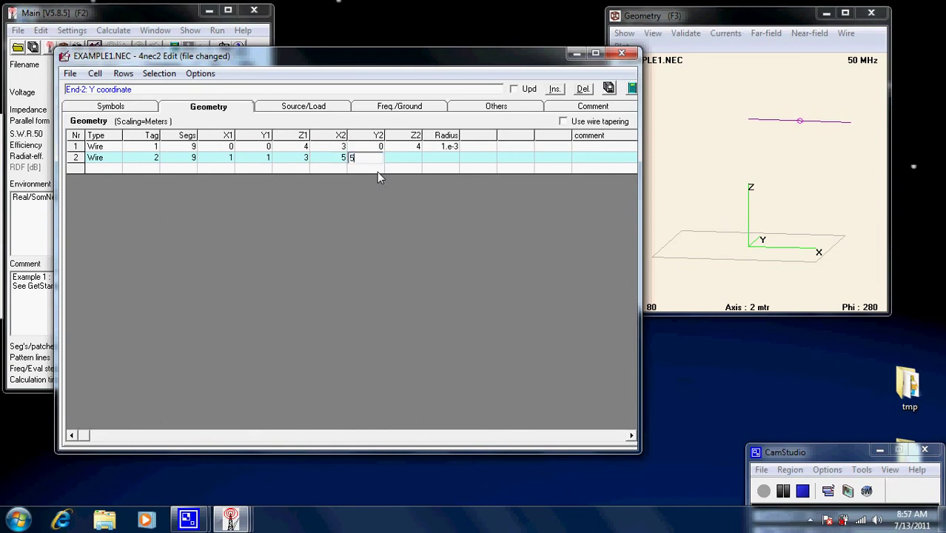
key("Tab")
type("5")
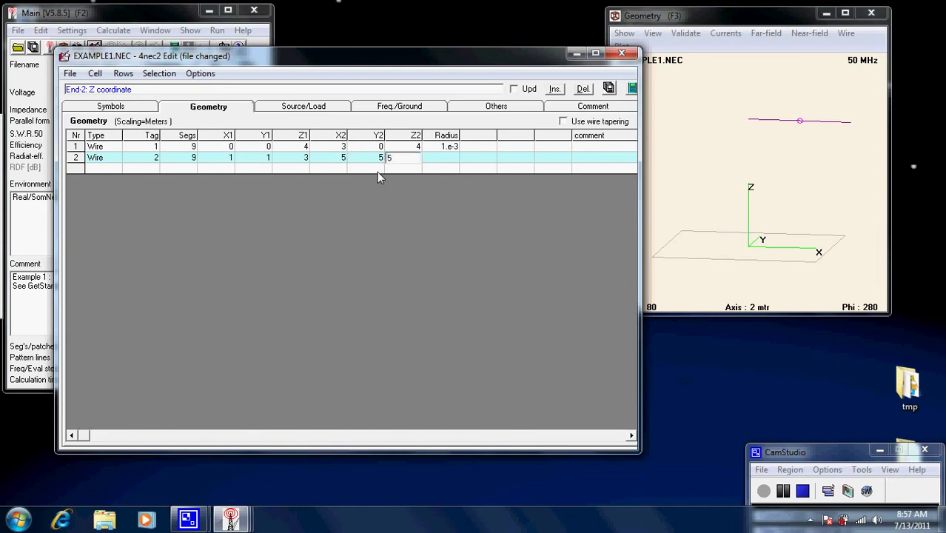
key("Tab")
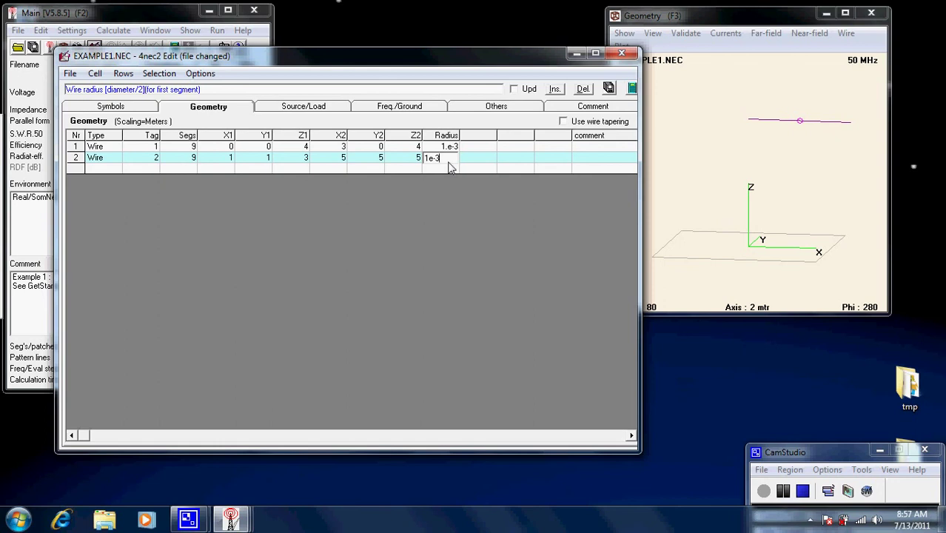
type("1e-3")
key("Return")
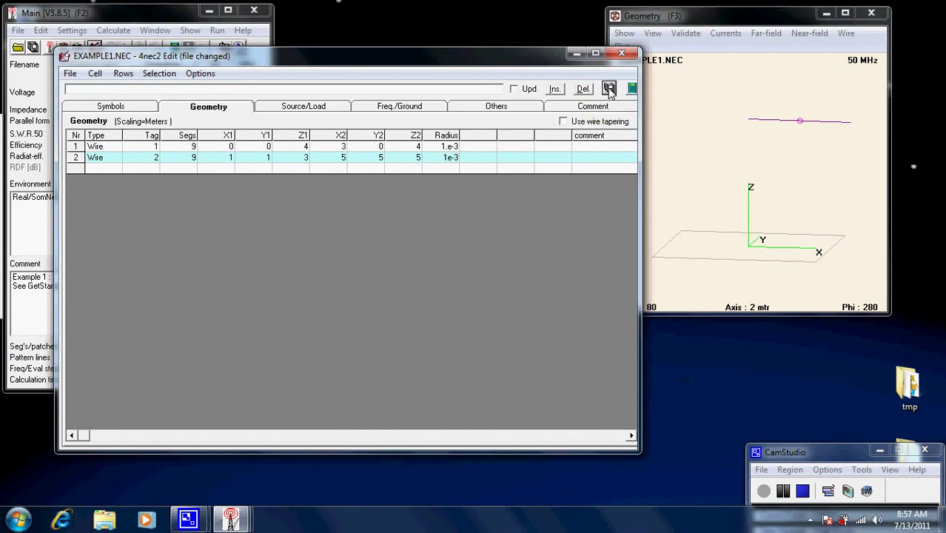
Step: Save the two-wire model and generate its full far-field pattern at 50 MHz with 5-degree resolution
left_click(609, 88)
left_click(631, 90)
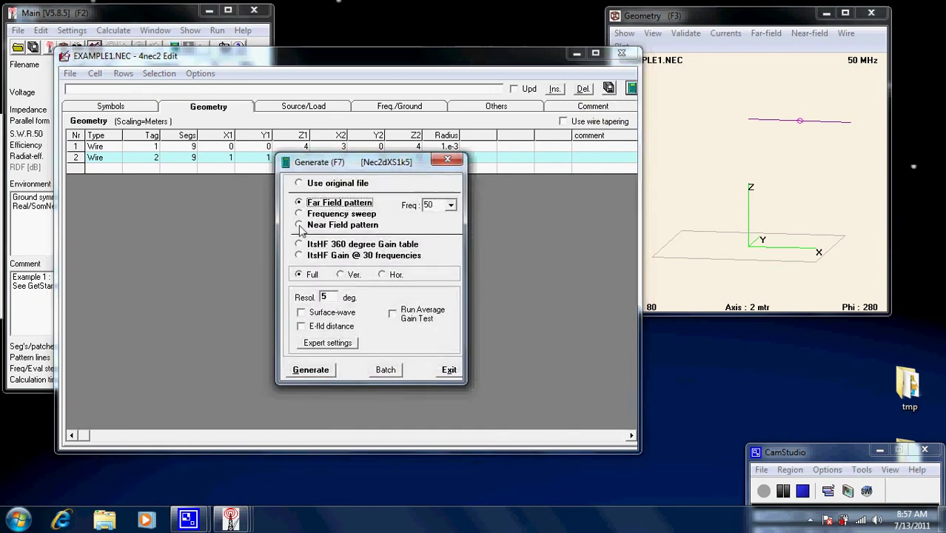
left_click(317, 368)
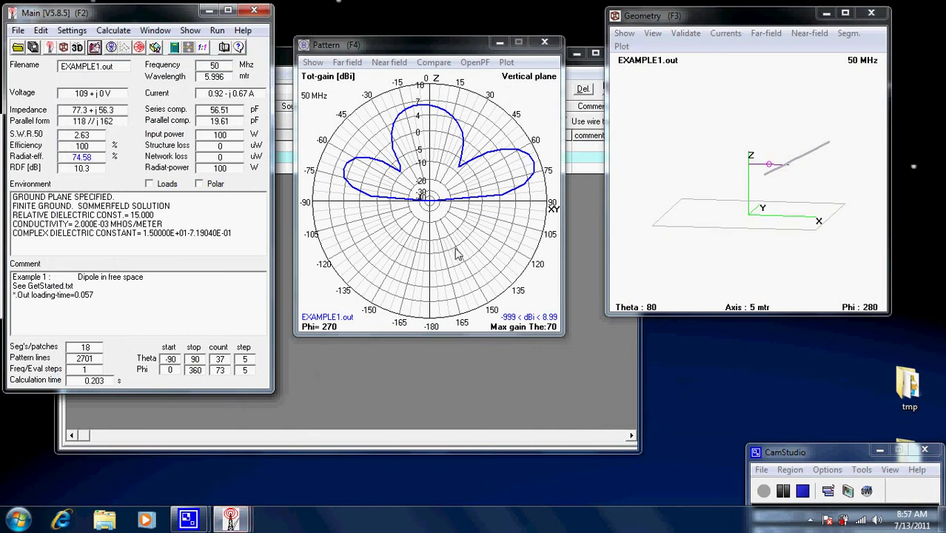
left_click_drag(768, 186, 674, 183)
Step: Set wire 2's second-end Z coordinate to the variable height1 and define the symbol height1=7
left_click(530, 356)
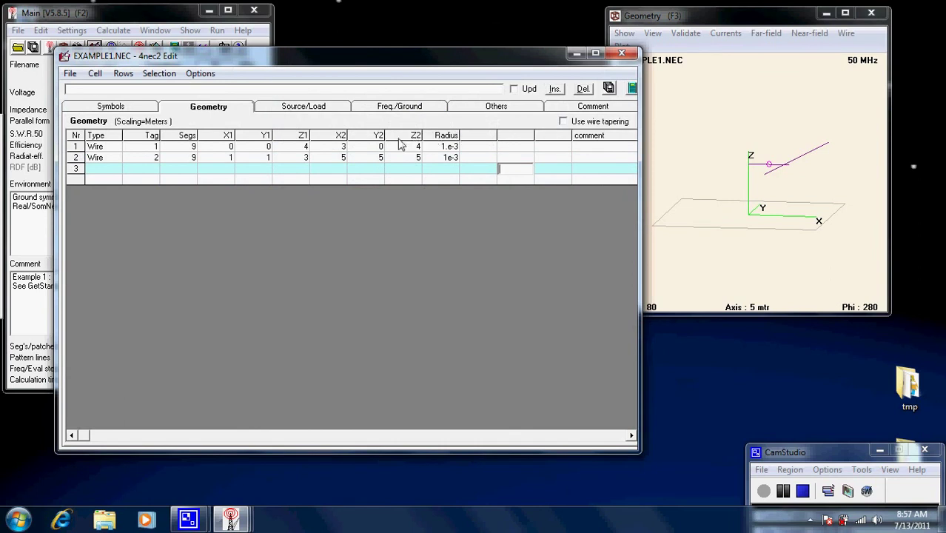
left_click(419, 163)
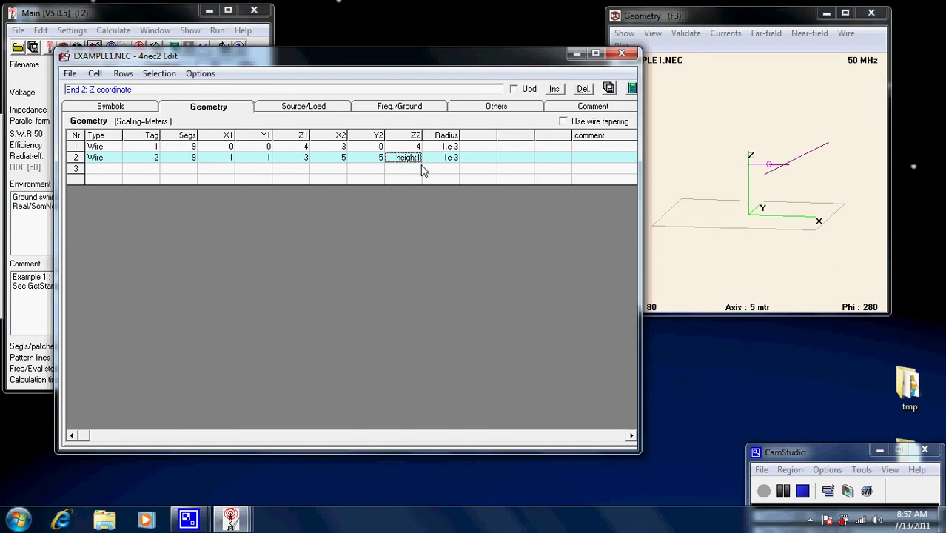
left_click(124, 106)
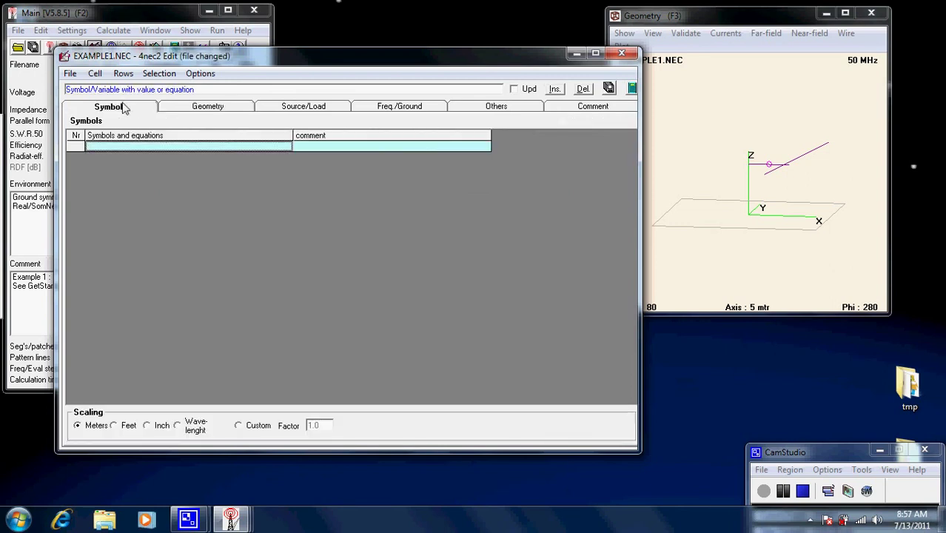
left_click(151, 148)
type("hei")
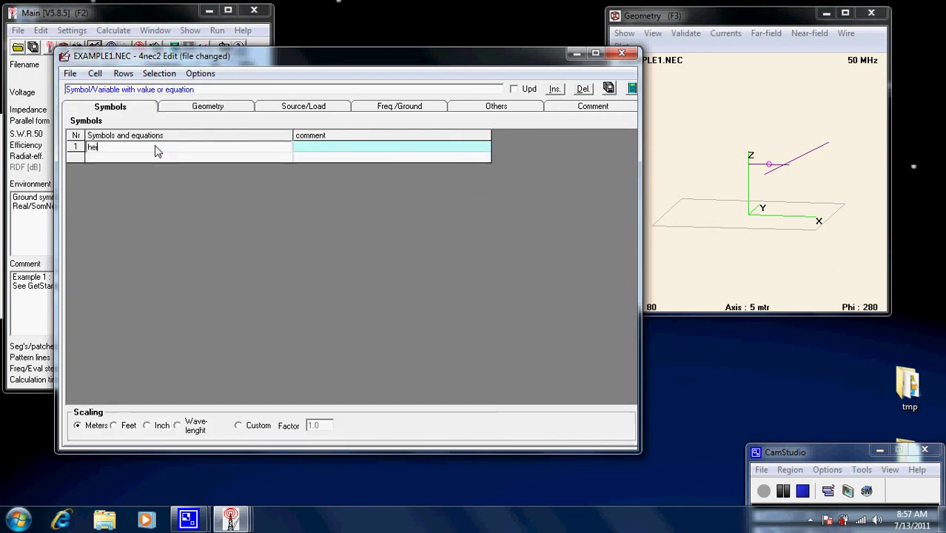
type("ght1=7")
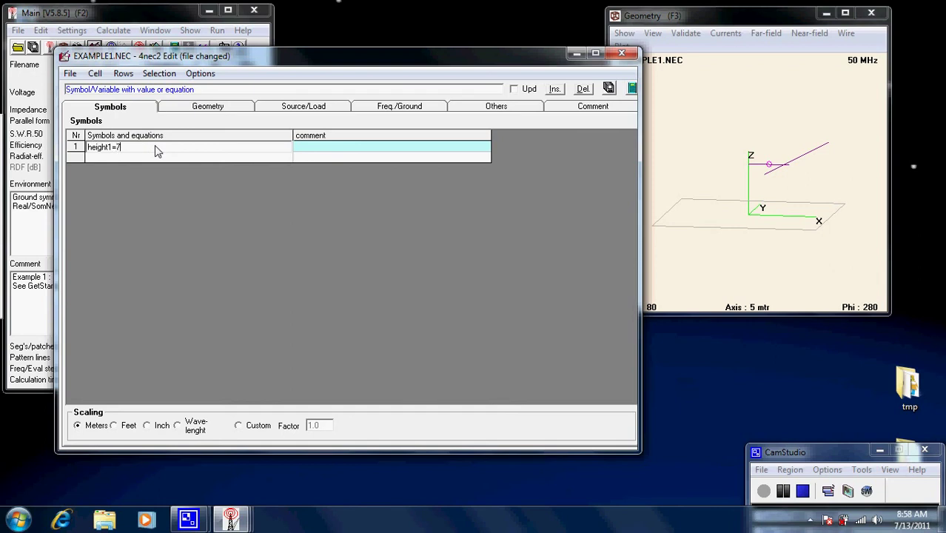
key("Return")
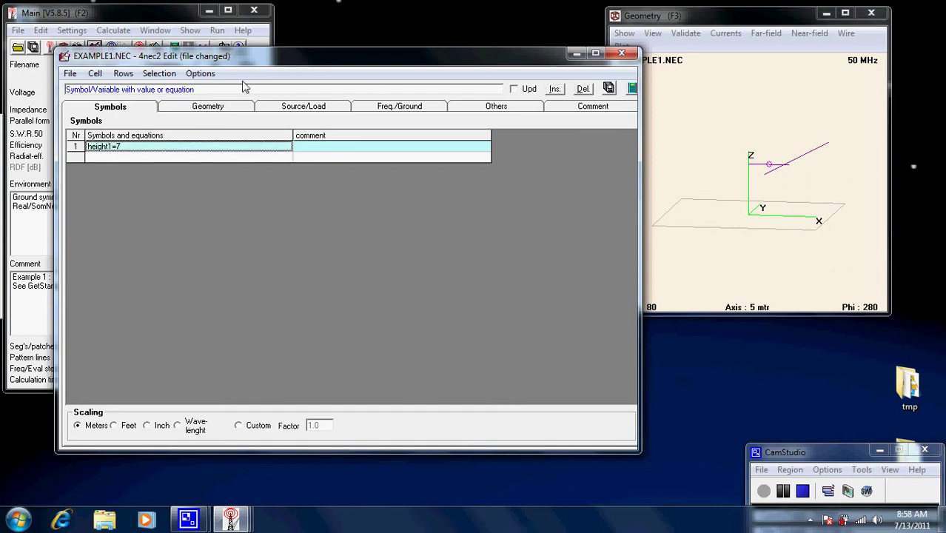
Step: Save the model with the new symbol and calculate its full far-field pattern
left_click(609, 90)
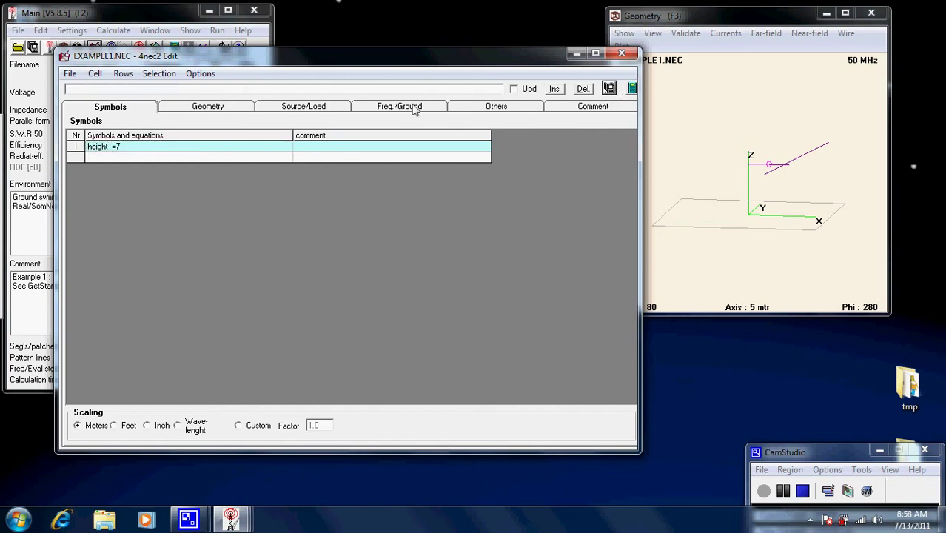
left_click(631, 90)
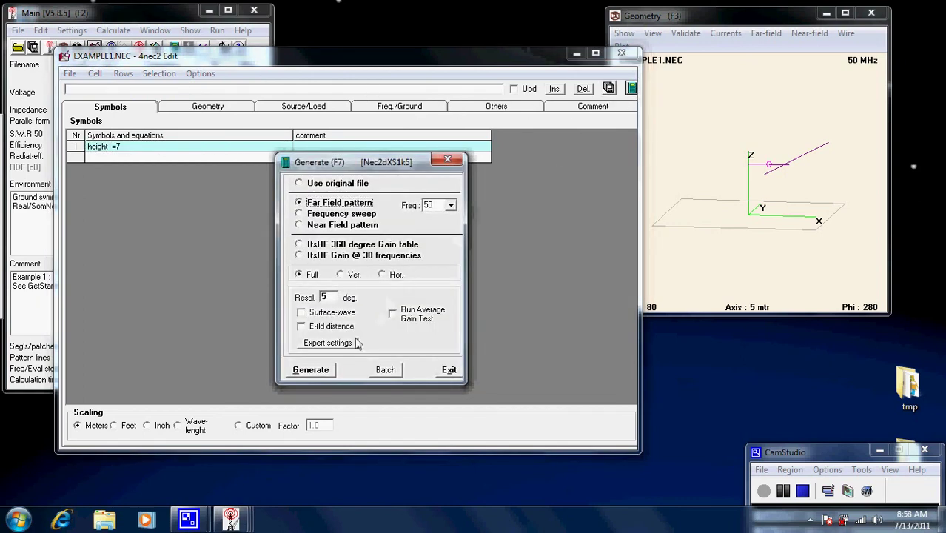
left_click(331, 370)
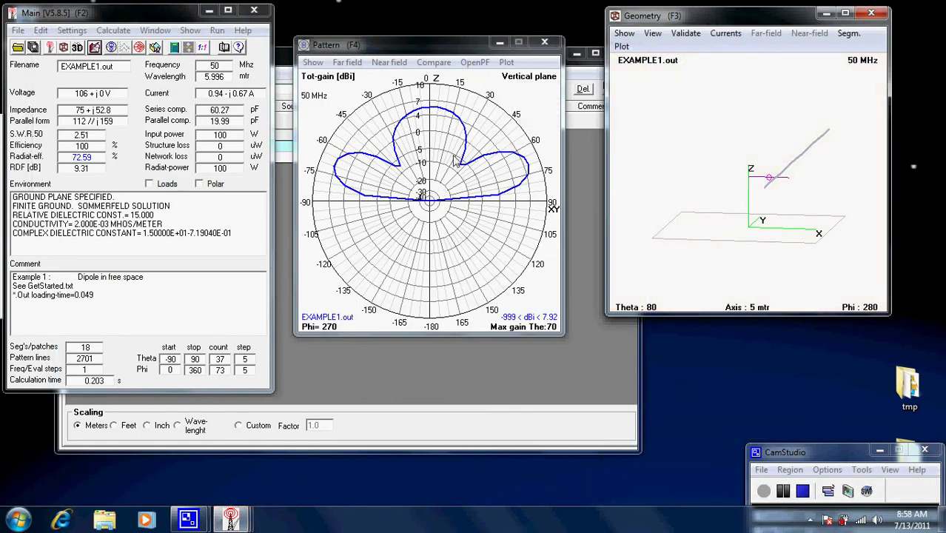
Step: Return to the NEC editor's symbol definitions and change the equation to height1=6
left_click(576, 166)
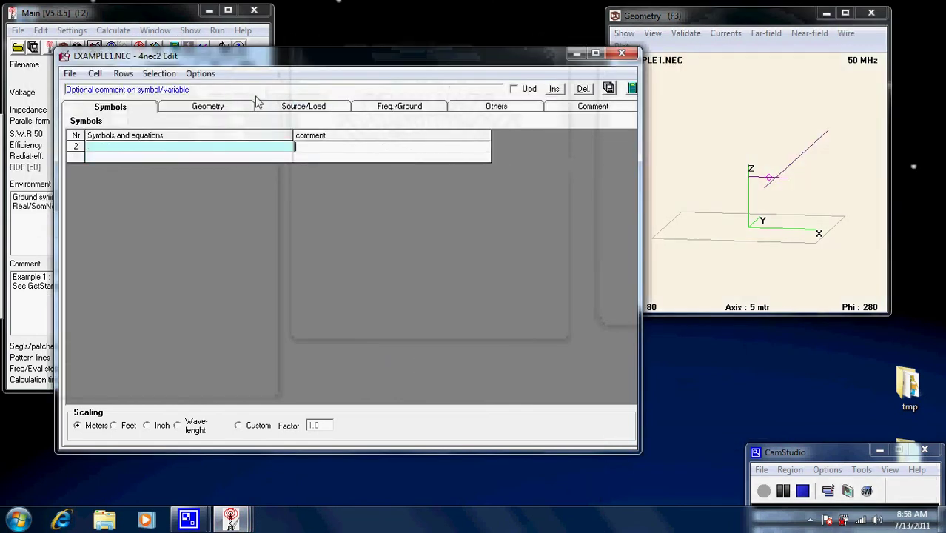
left_click(199, 111)
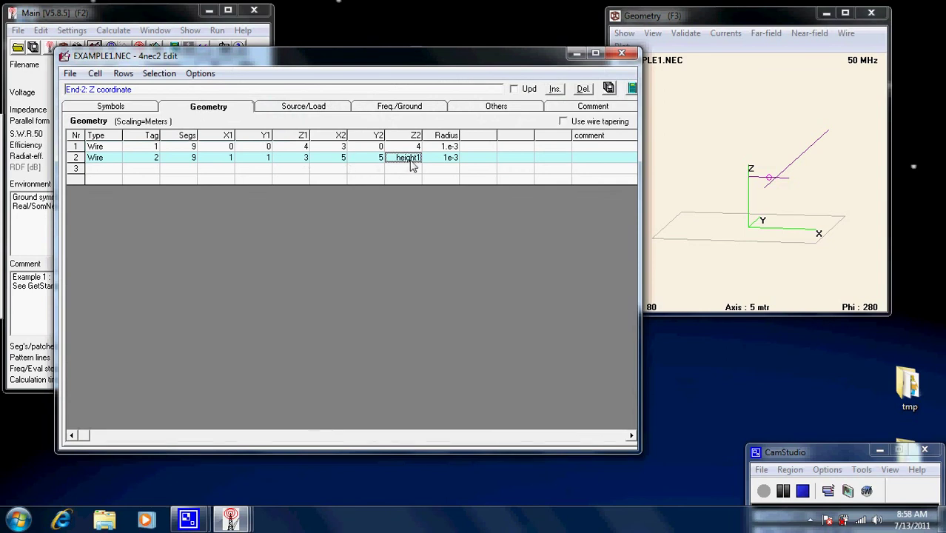
left_click(134, 110)
left_click(80, 136)
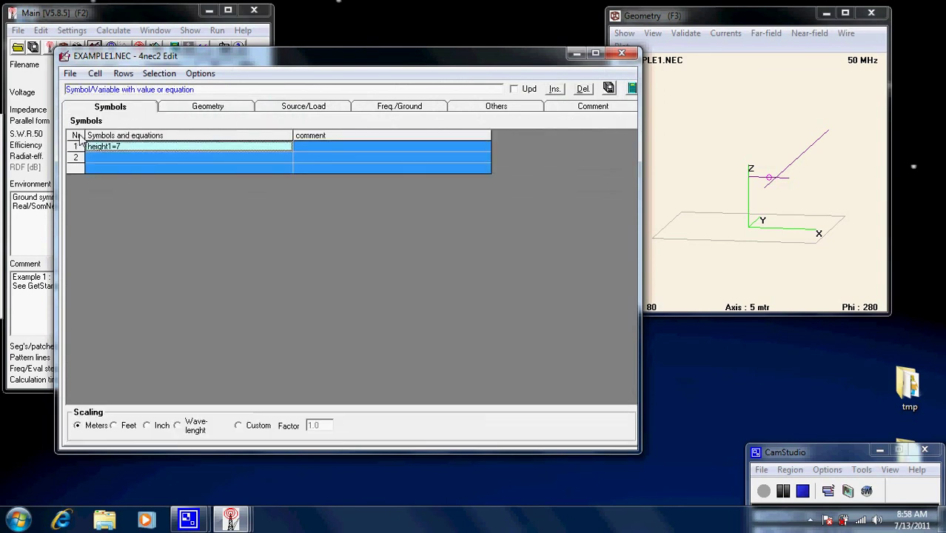
left_click(126, 151)
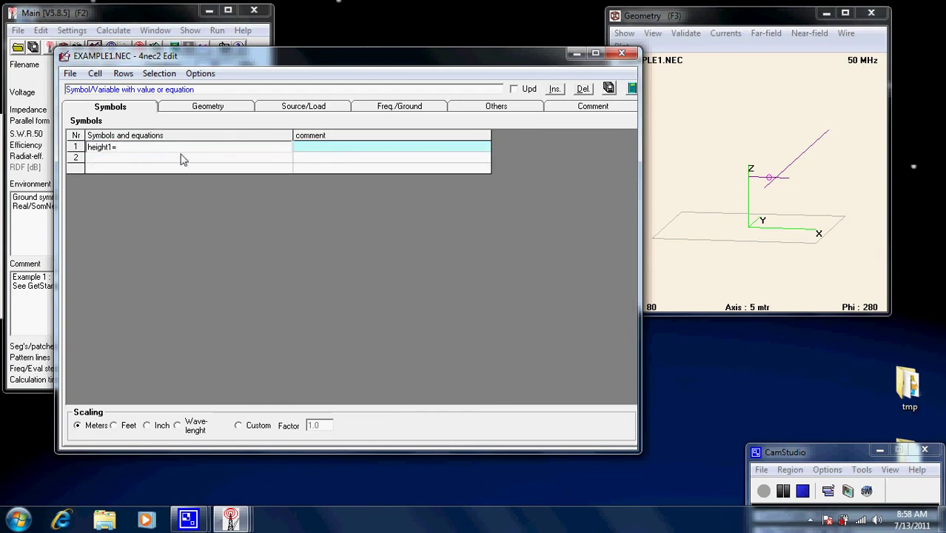
key("Return")
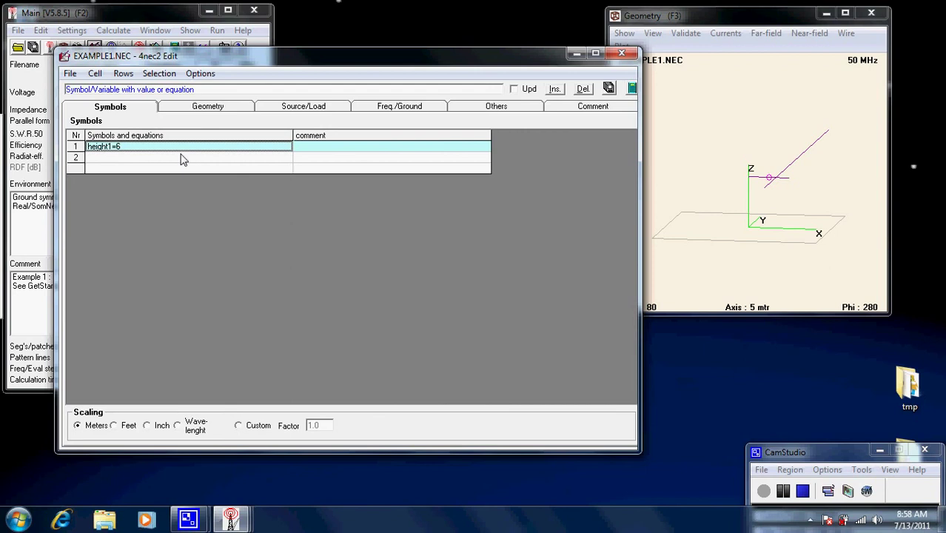
Step: Set wire 1's second-end Z coordinate to height1 and save the model
left_click(238, 110)
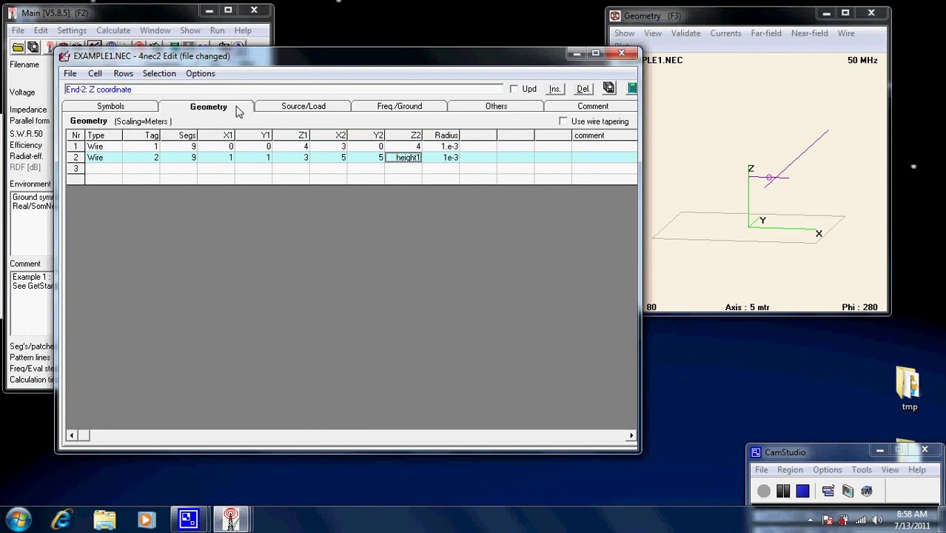
left_click(418, 147)
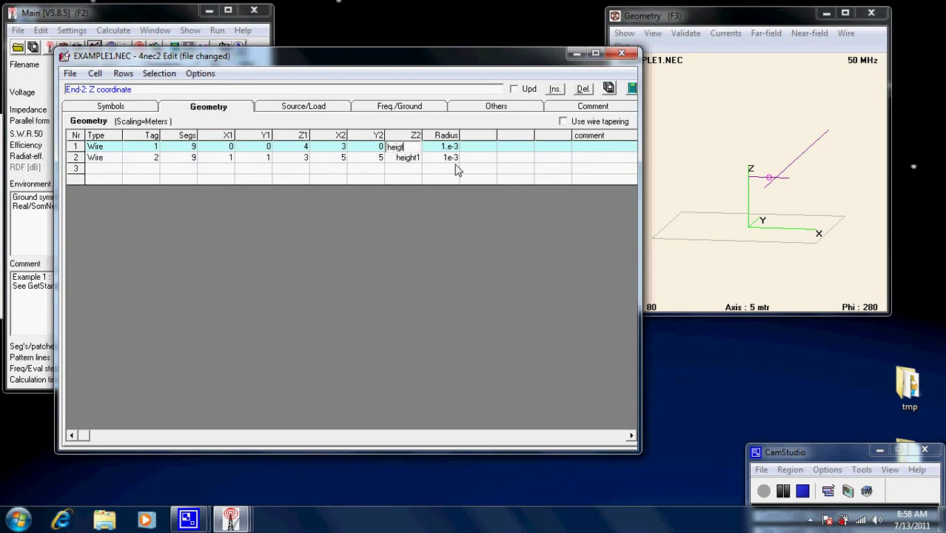
key("Return")
left_click(609, 88)
left_click(135, 105)
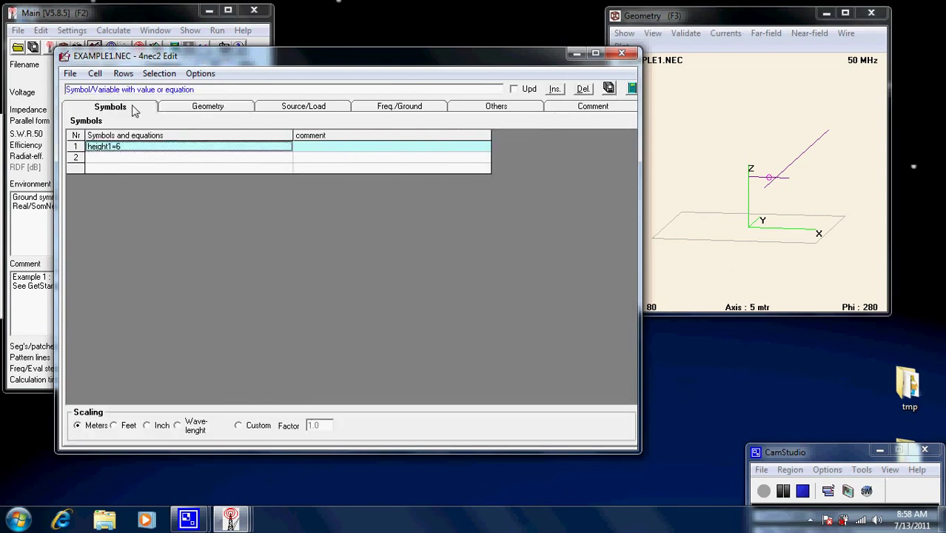
left_click(243, 112)
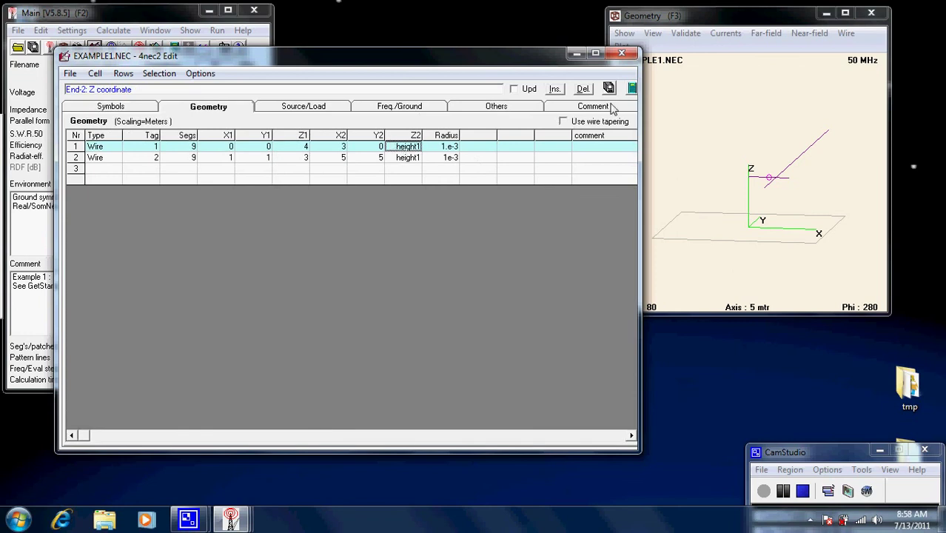
Step: Generate the full far-field pattern for the model with both wires ending at height1
left_click(631, 88)
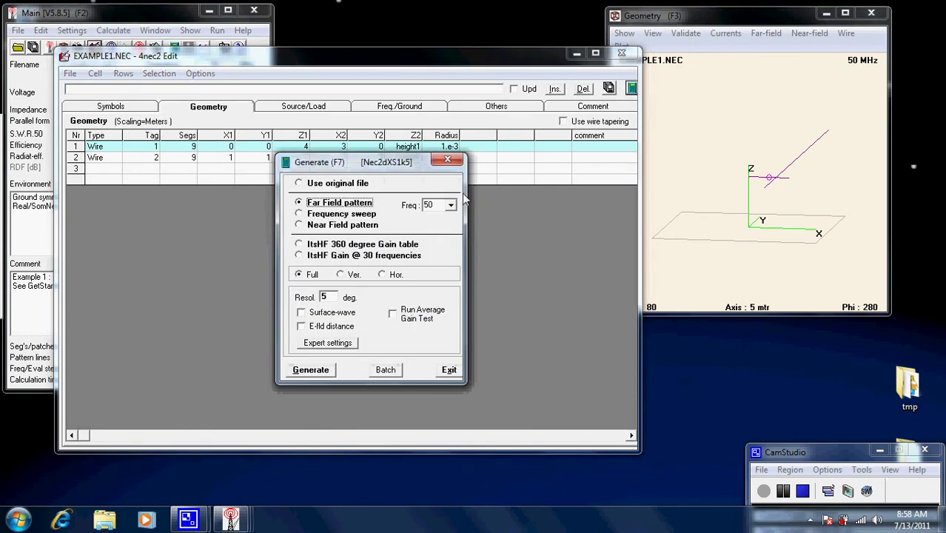
left_click(324, 369)
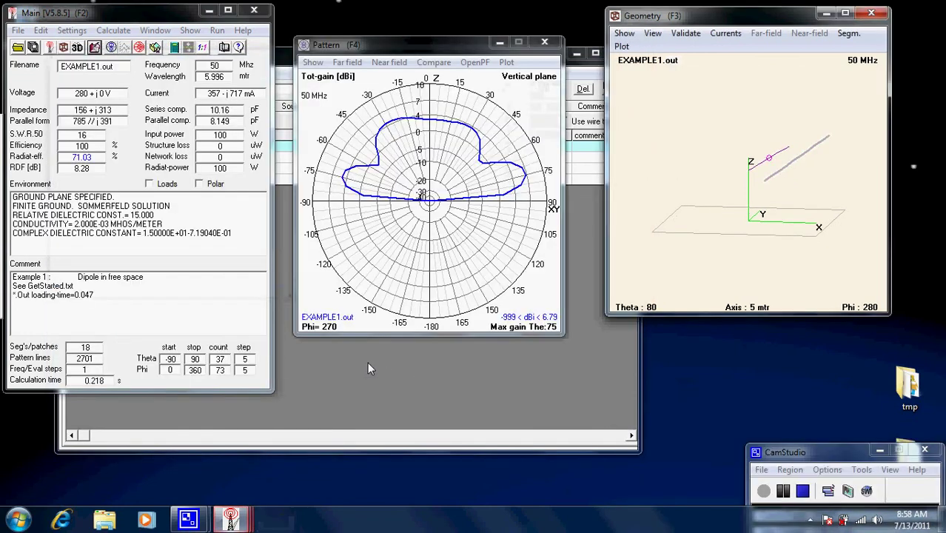
left_click(446, 253)
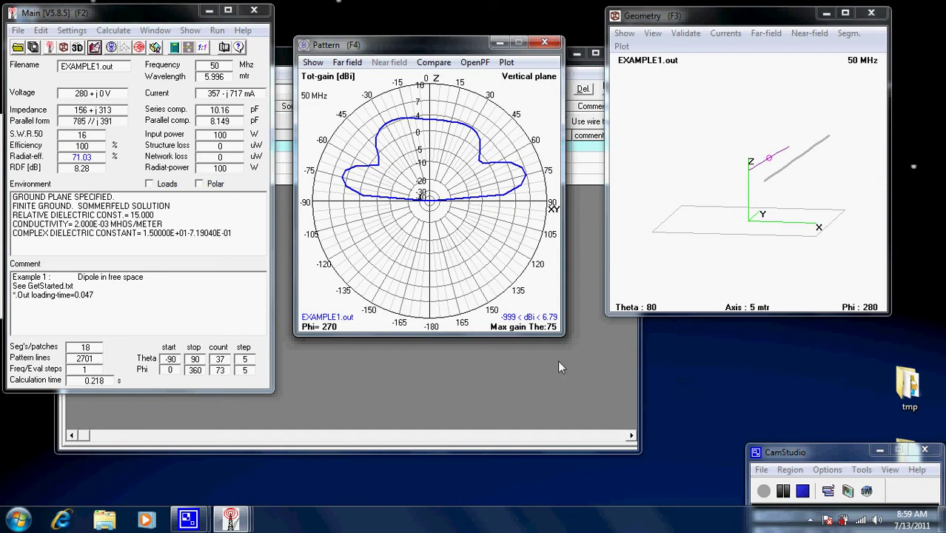
Step: Close the new NEC editor and reopen EXAMPLE1.NEC with the geometry editor as the selected editor
left_click(550, 390)
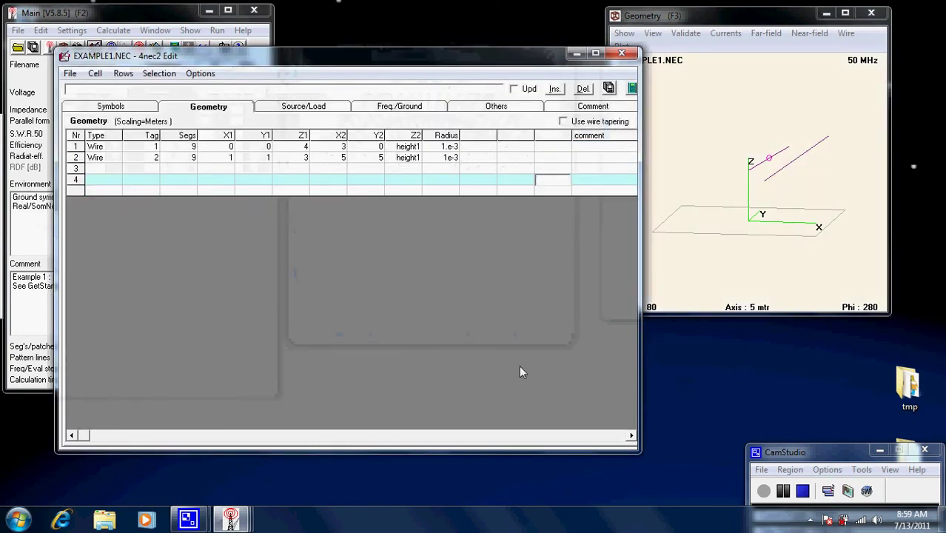
left_click(137, 109)
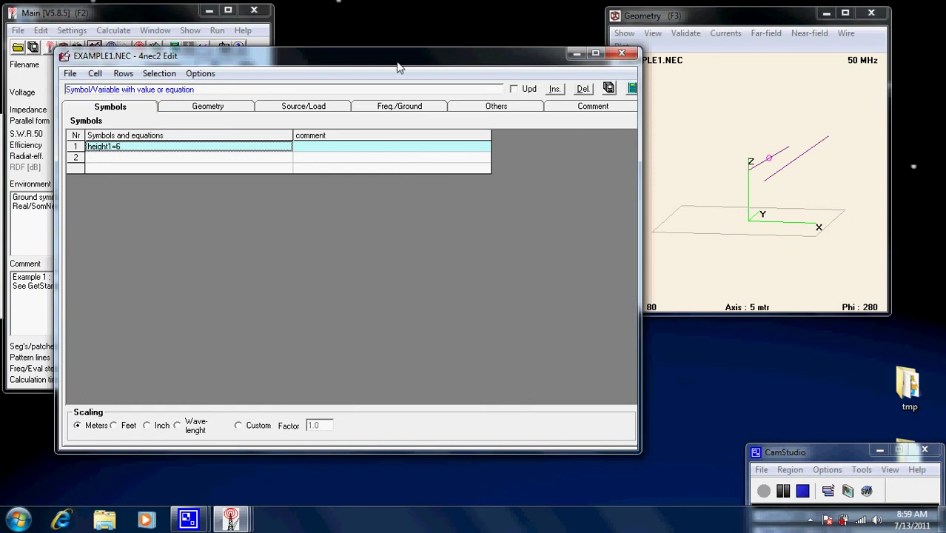
left_click(622, 54)
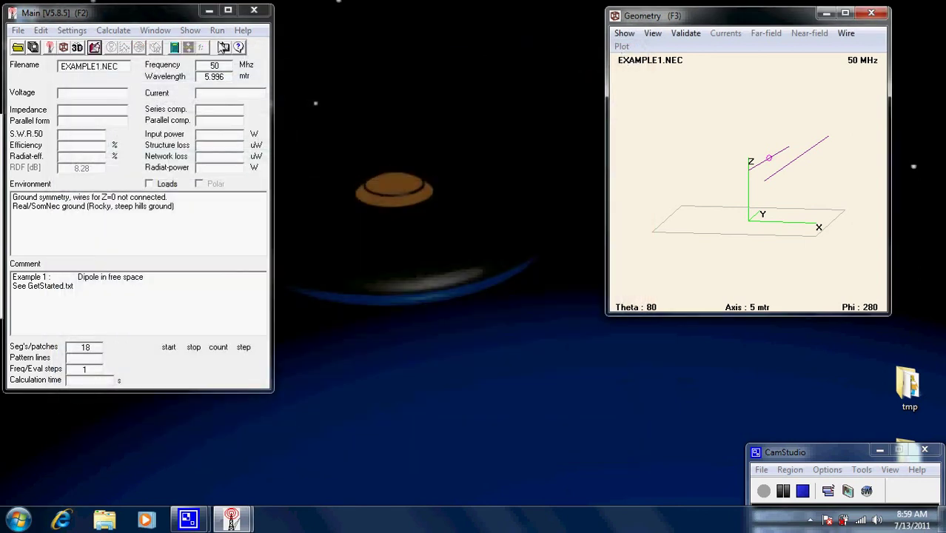
left_click(72, 31)
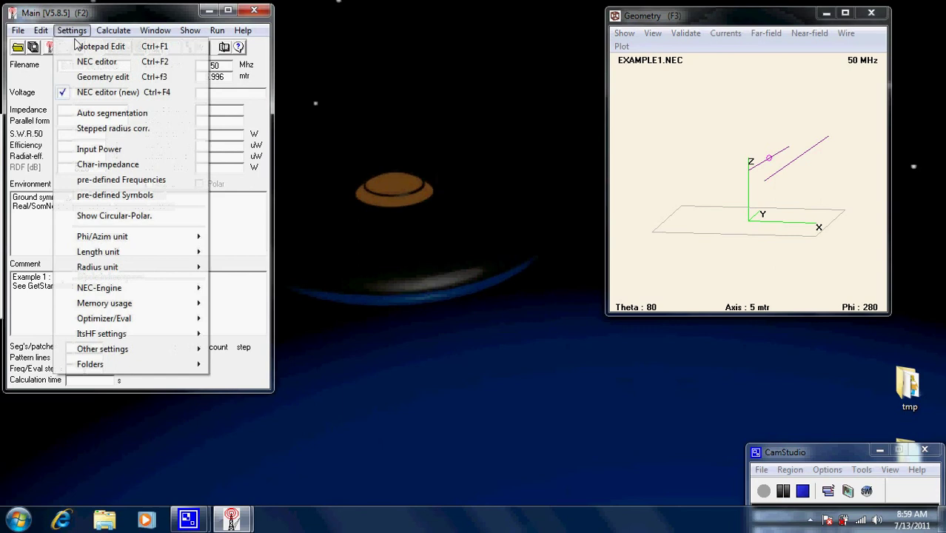
left_click(95, 77)
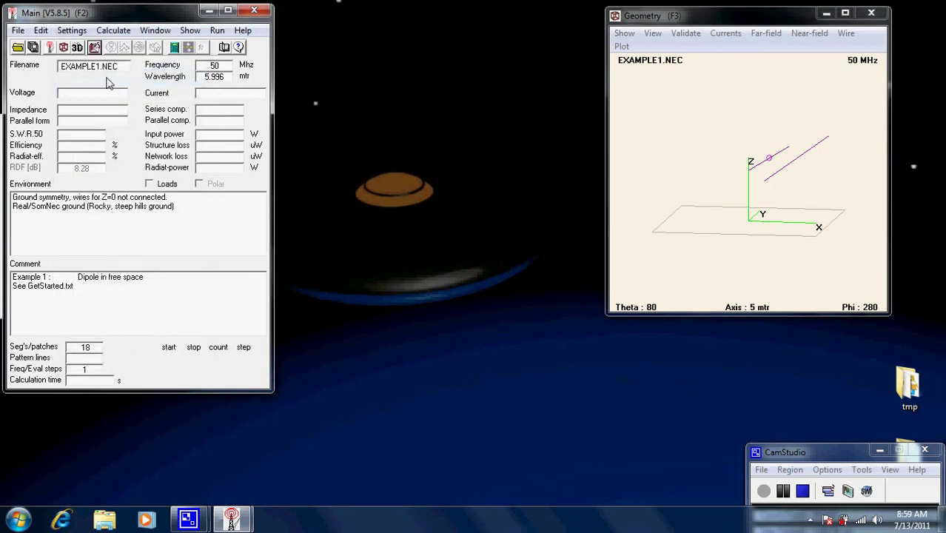
left_click(94, 47)
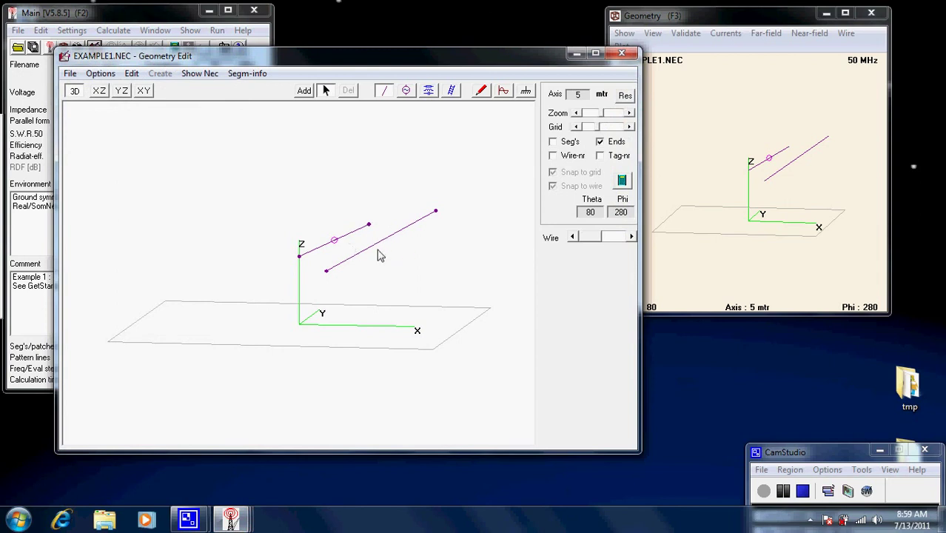
Step: Create a new empty model in the geometry editor and save it in the models folder as firsttry.NEC
left_click(69, 74)
left_click(94, 91)
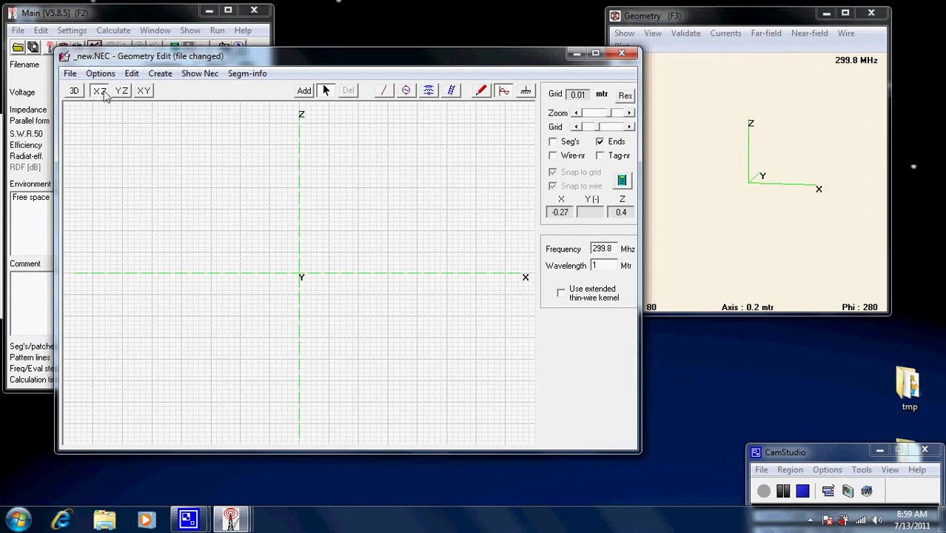
left_click(69, 74)
left_click(95, 136)
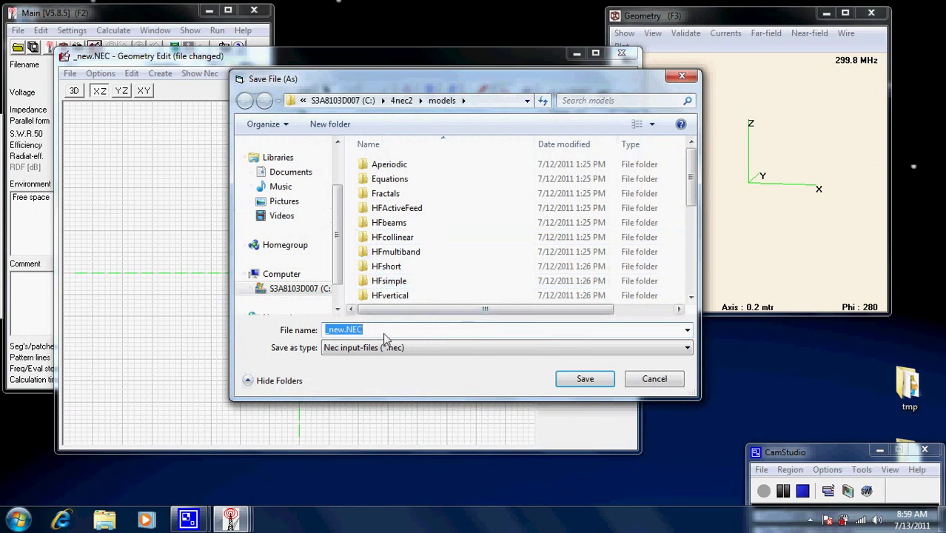
left_click(345, 330)
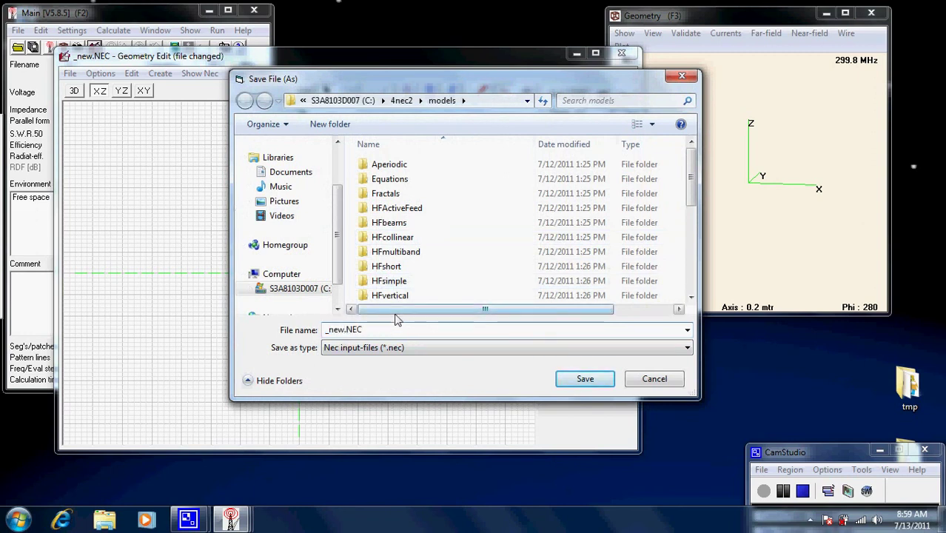
key("BackSpace")
key("BackSpace")
key("BackSpace")
key("BackSpace")
type("firsttry")
key("Return")
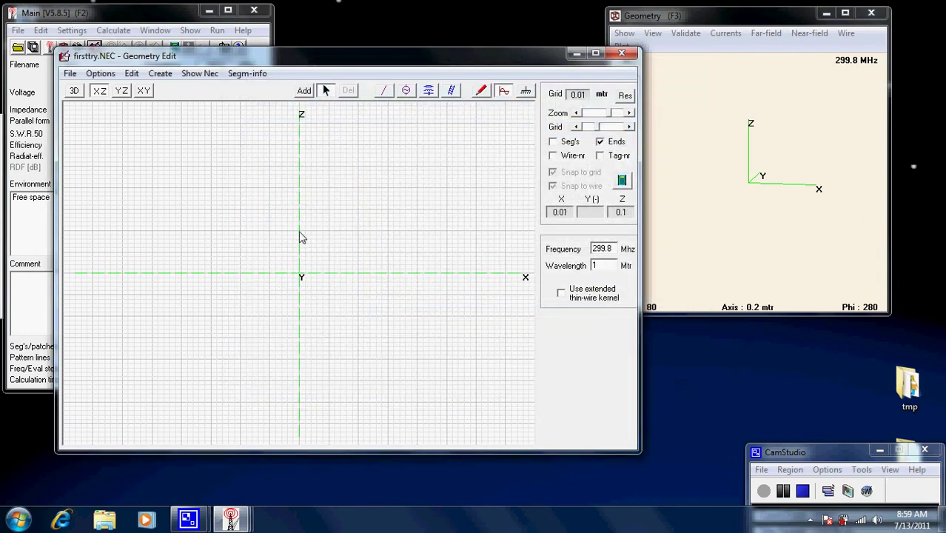
left_click(305, 91)
key("Return")
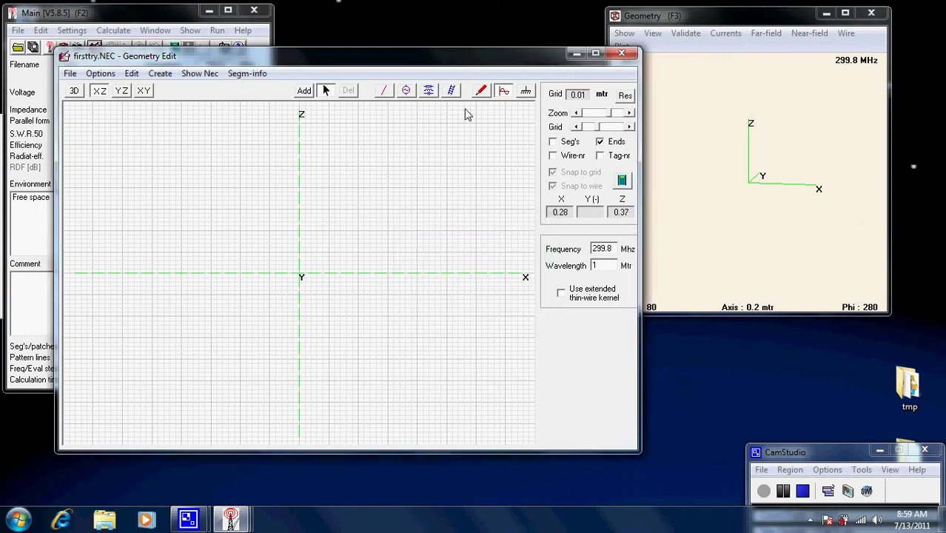